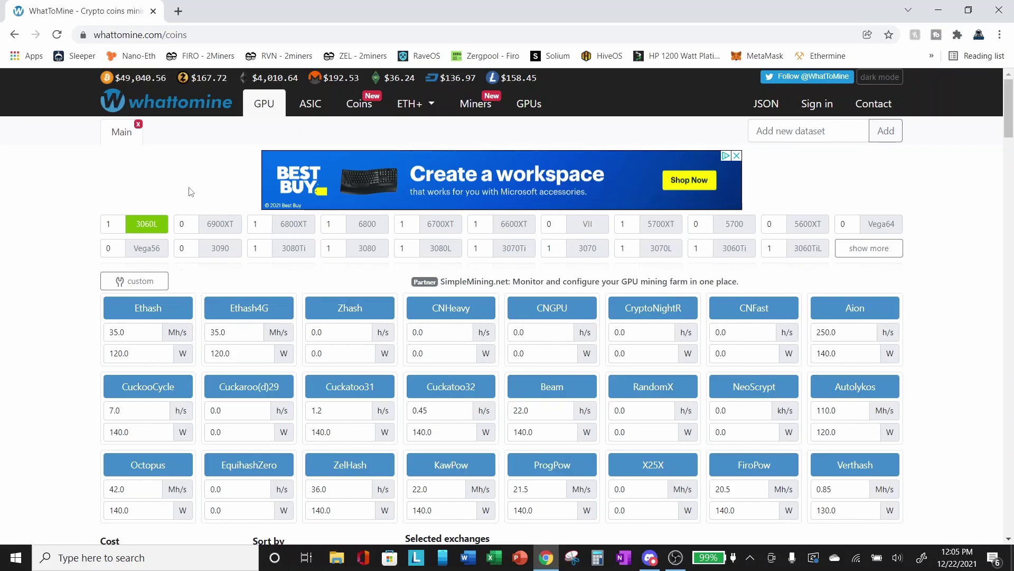
Look through the ASIC calculators, Coins calculators, ETH+CFX merged calculator, ASIC miner ranking and GPU profitability ranking.
click(310, 108)
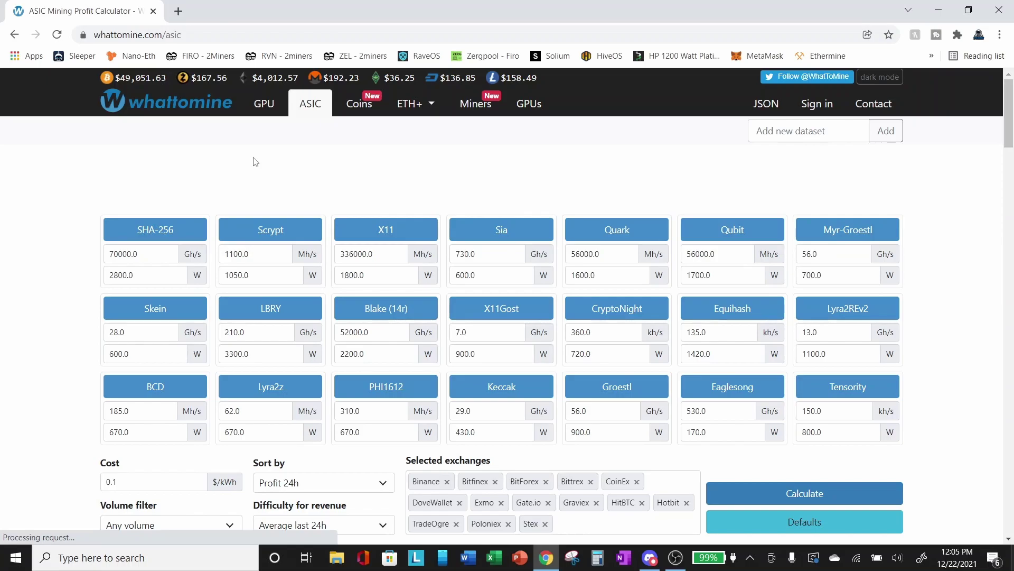
click(361, 118)
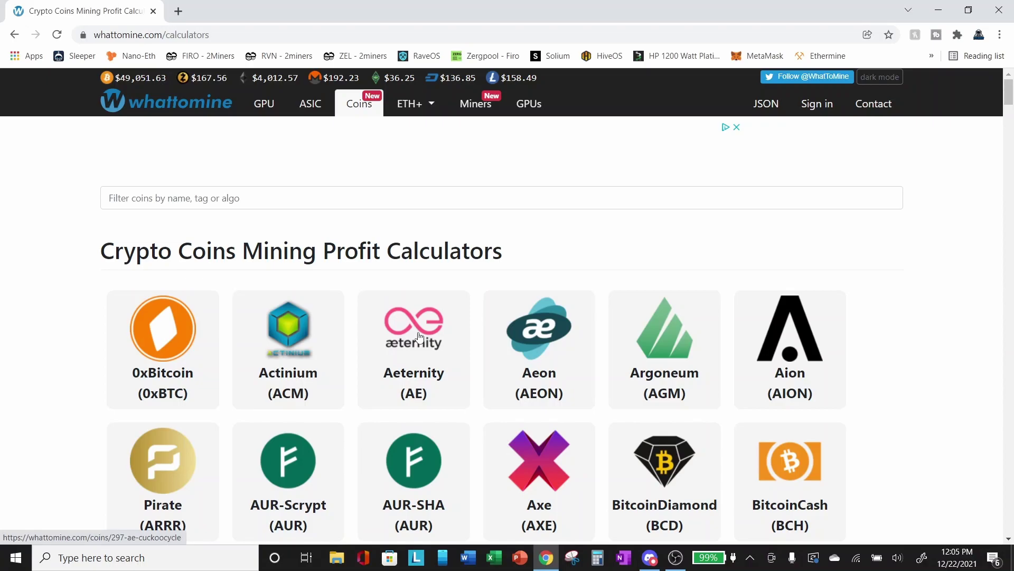
click(407, 107)
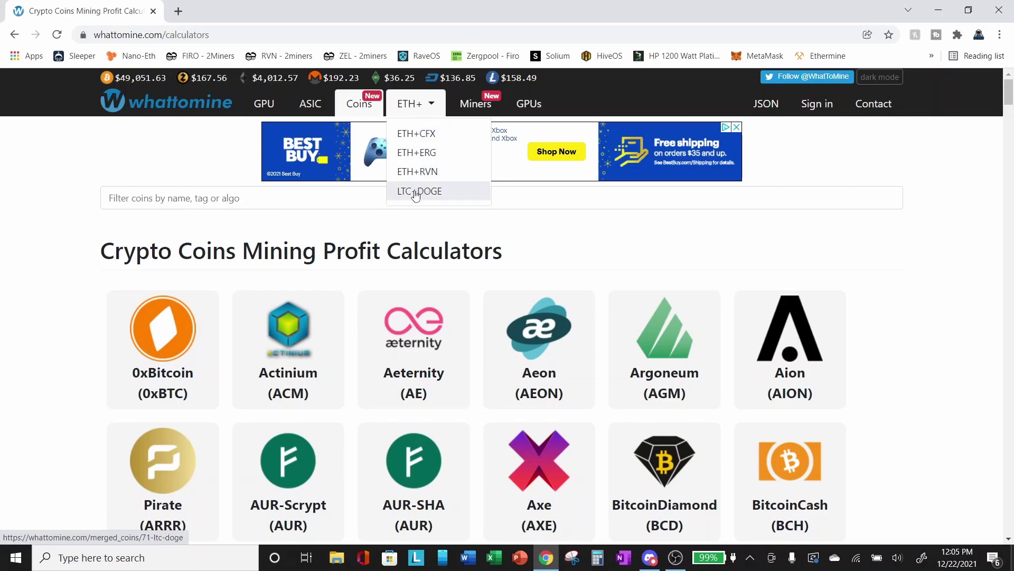
click(411, 136)
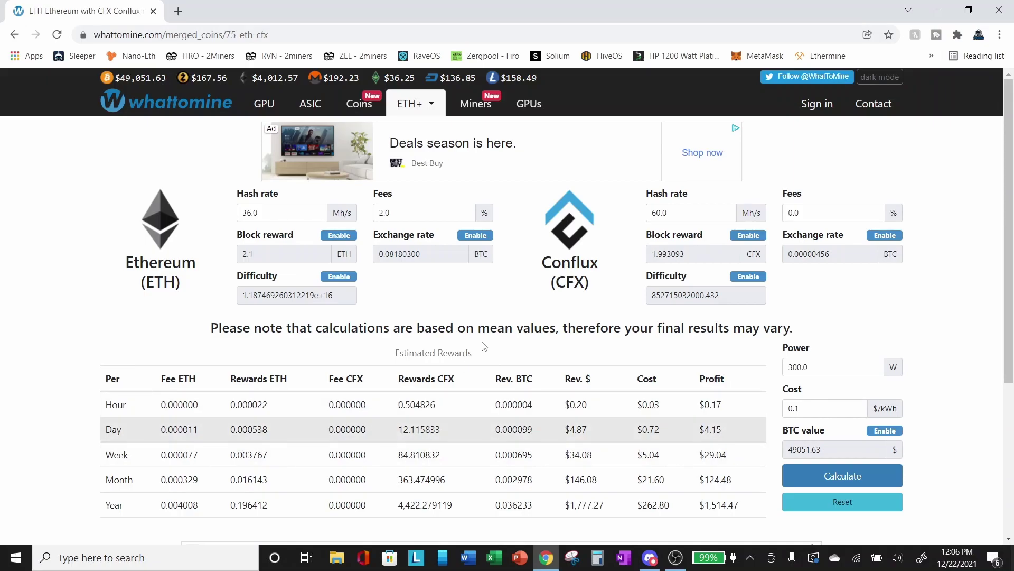
click(474, 104)
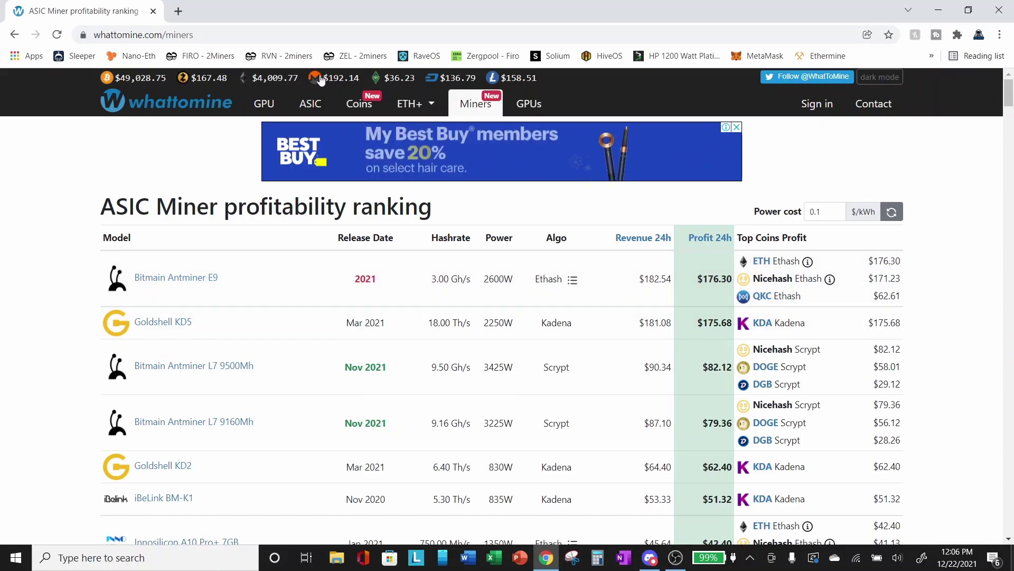
click(529, 104)
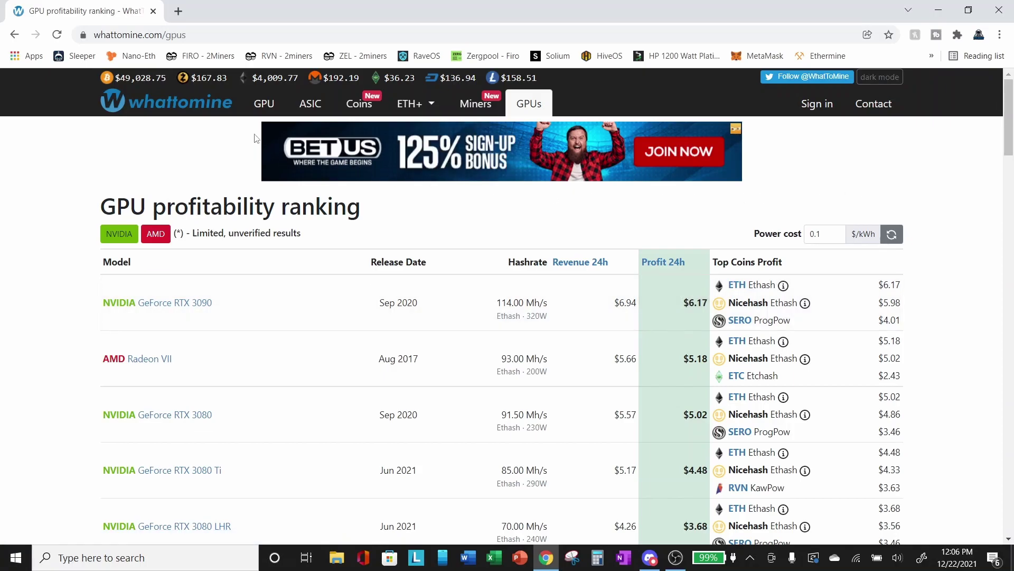
Return to the GPU mining calculator and add a new dataset named Vader.
click(263, 107)
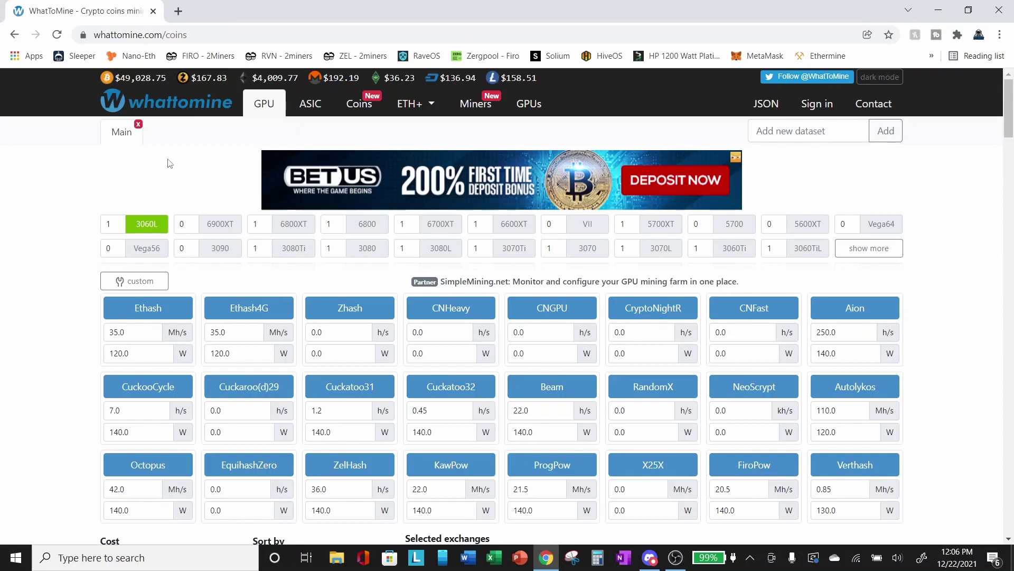
click(798, 132)
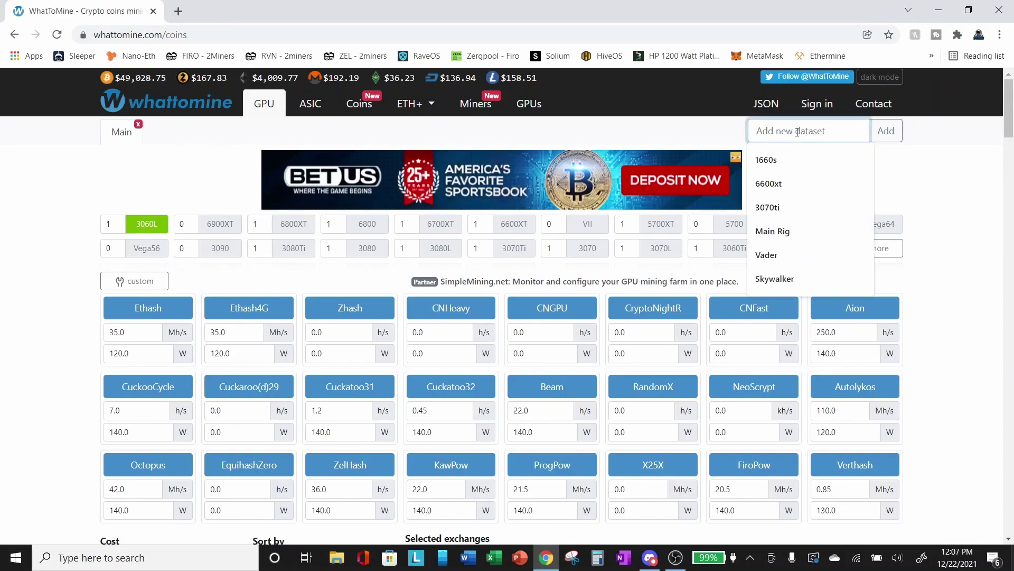
text(Vader)
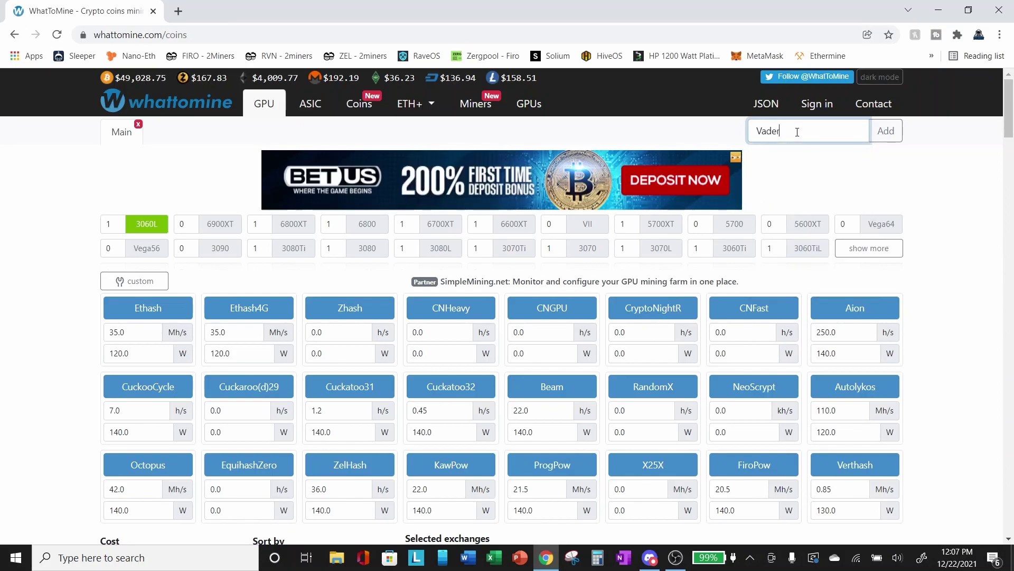
click(881, 134)
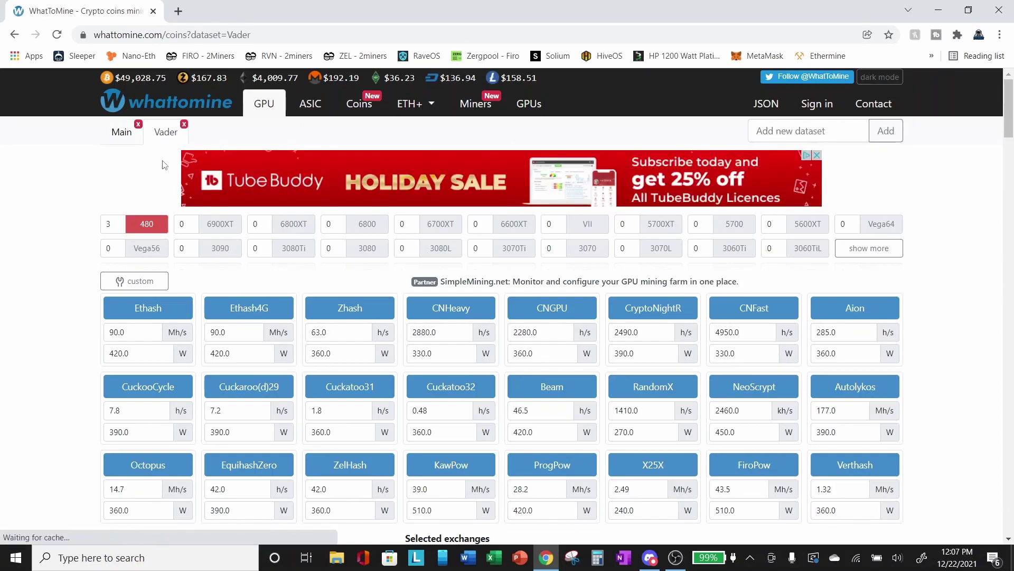
Deselect the 480 card in the Vader dataset and set its quantity to 1.
click(116, 224)
key(BackSpace)
text(0)
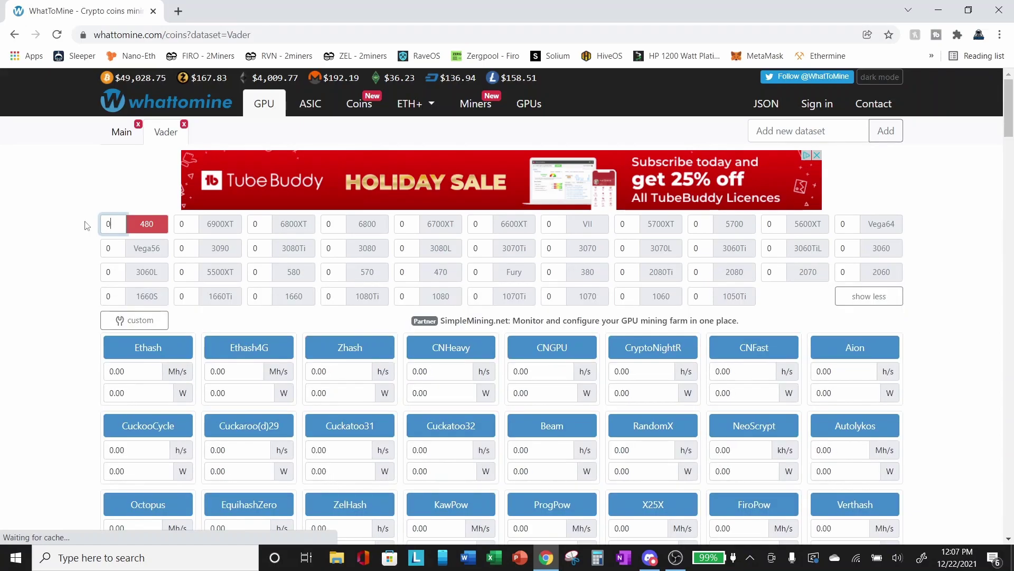
text(1)
click(87, 226)
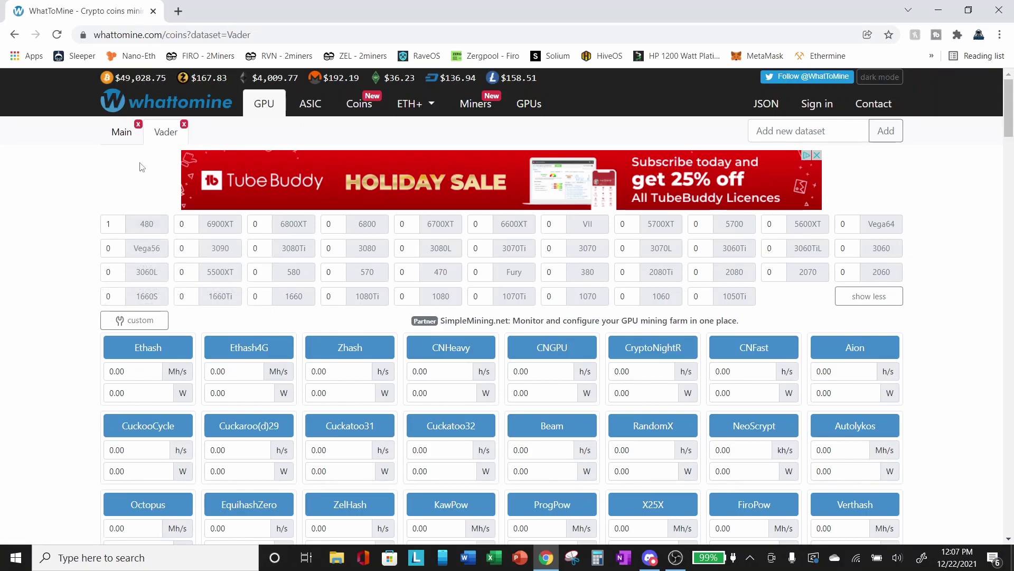
Switch to the Main dataset and expand the list to show all GPU models.
click(121, 133)
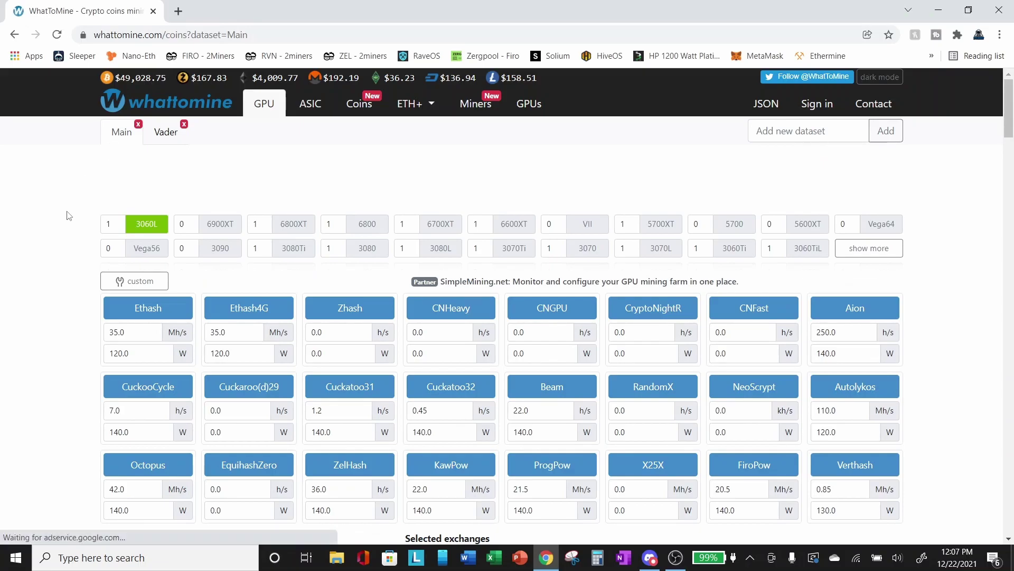
mouse_move(146, 226)
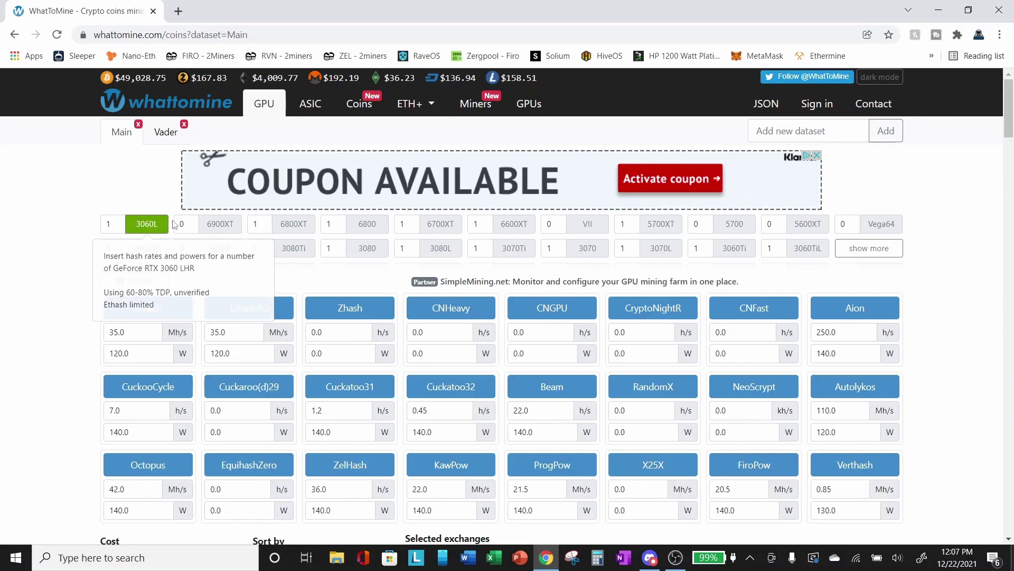
click(868, 248)
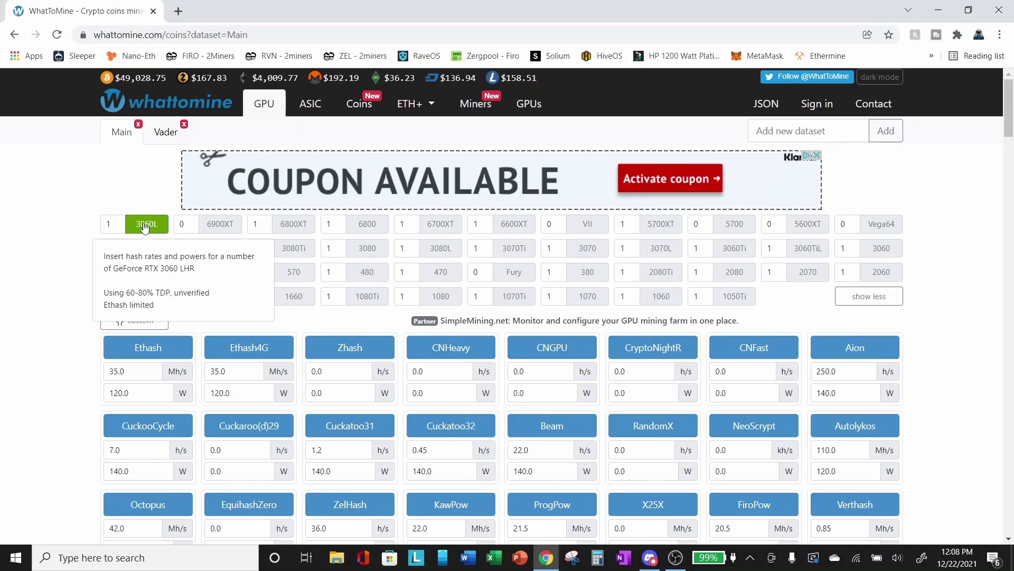
Clear the 3060L card's quantity and selection, and re-enable the card with a quantity of 1.
double_click(109, 223)
text(0)
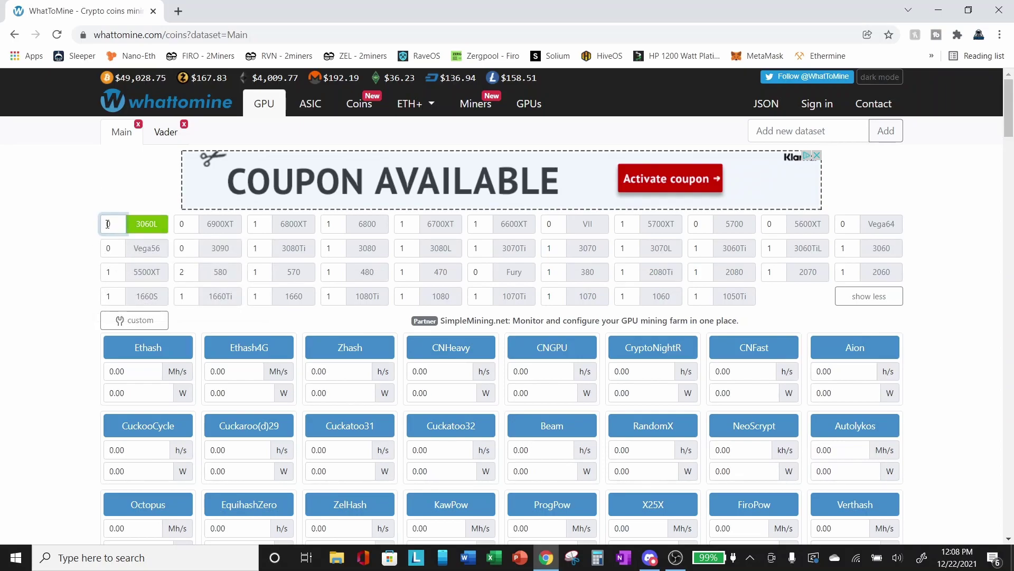
click(92, 224)
click(151, 226)
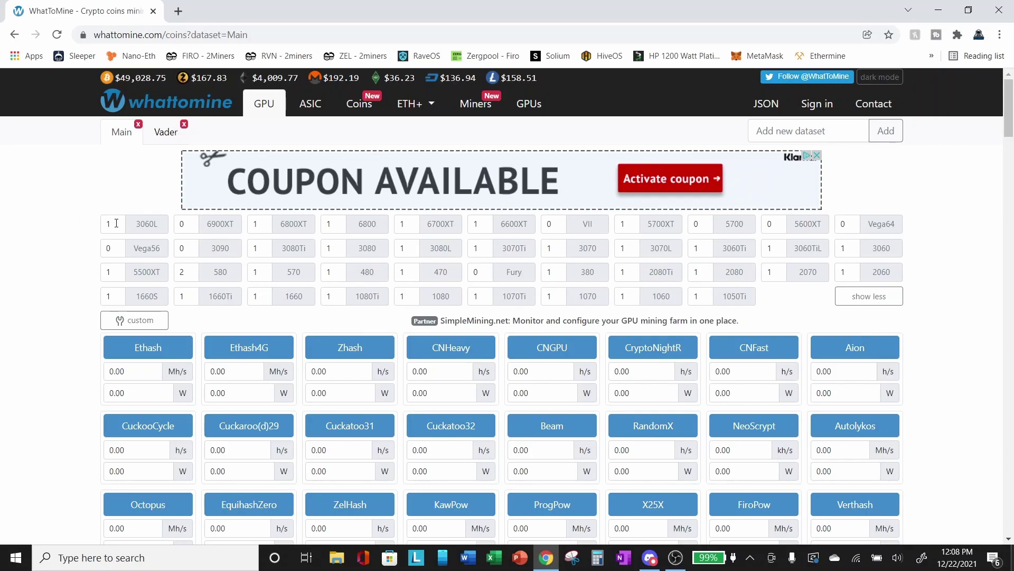
mouse_move(142, 224)
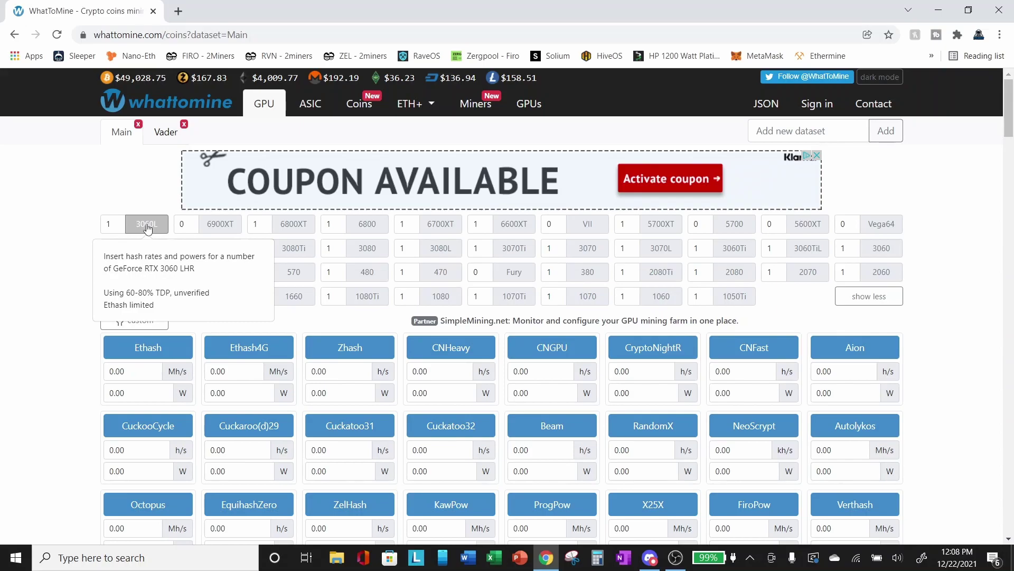
click(148, 228)
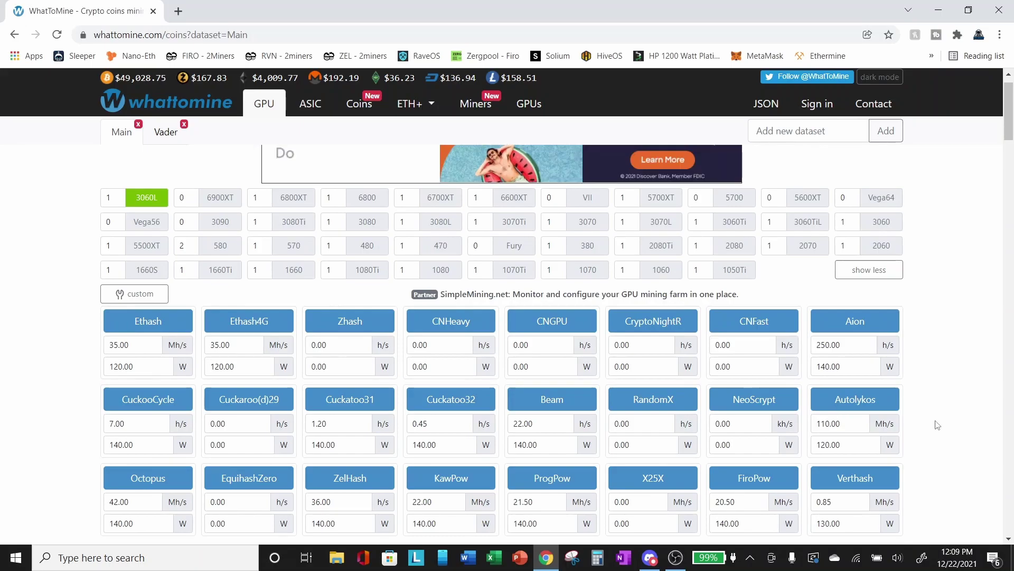
Calculate coin profitability for the Main dataset and open the Ethereum (ETH) calculator from the results.
scroll(937, 424, down, 4)
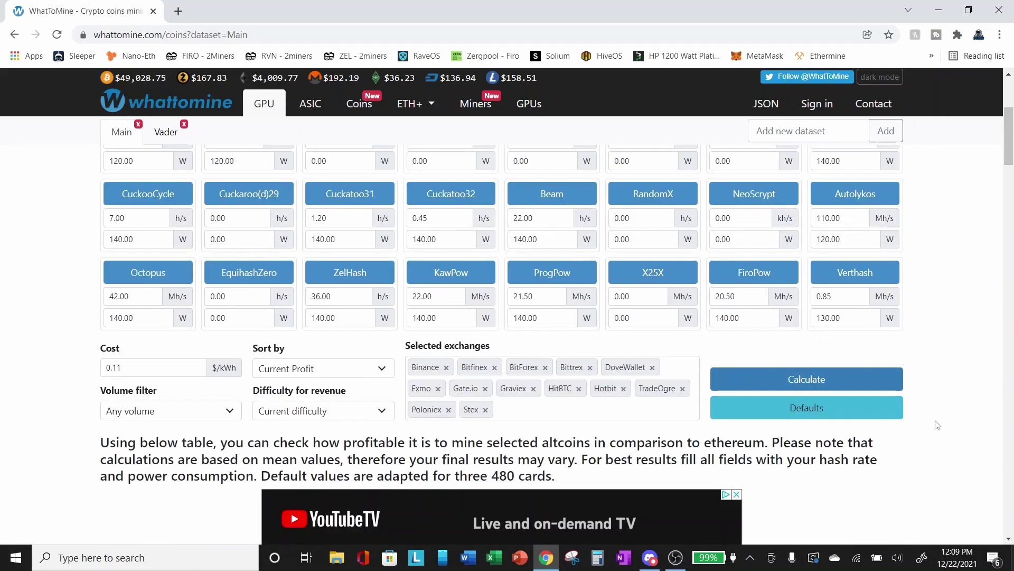
click(814, 380)
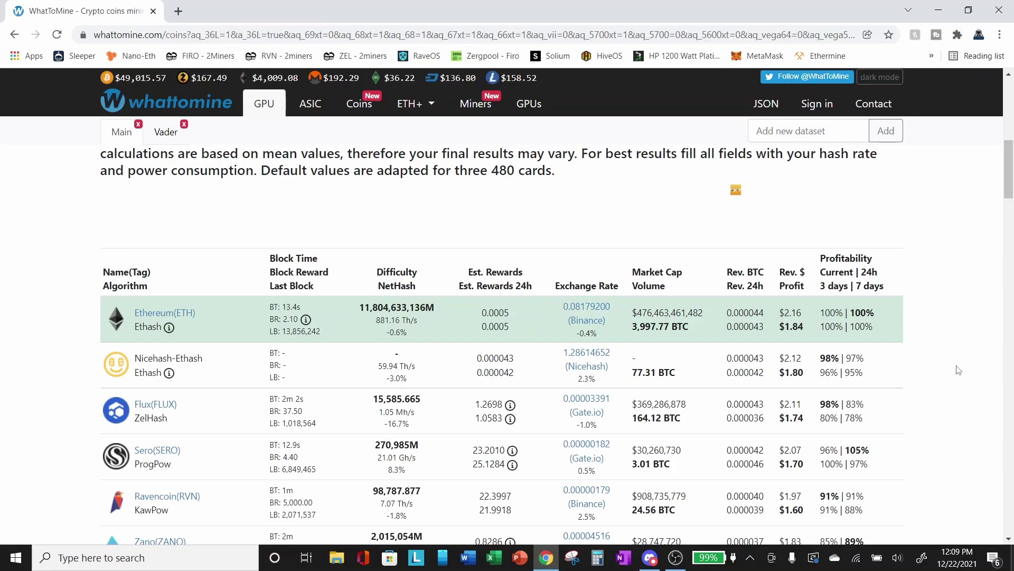
scroll(214, 224, down, 2)
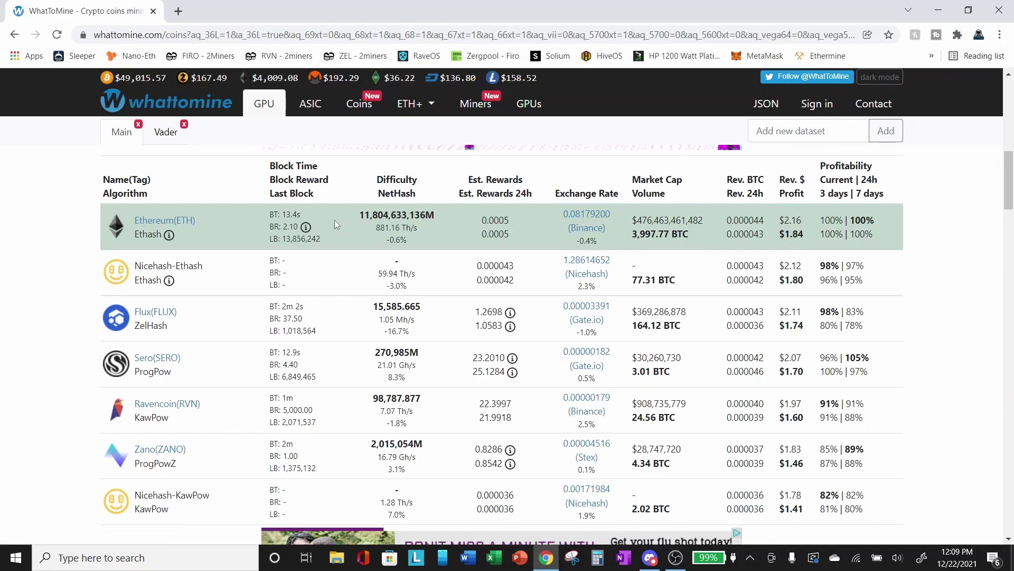
click(149, 222)
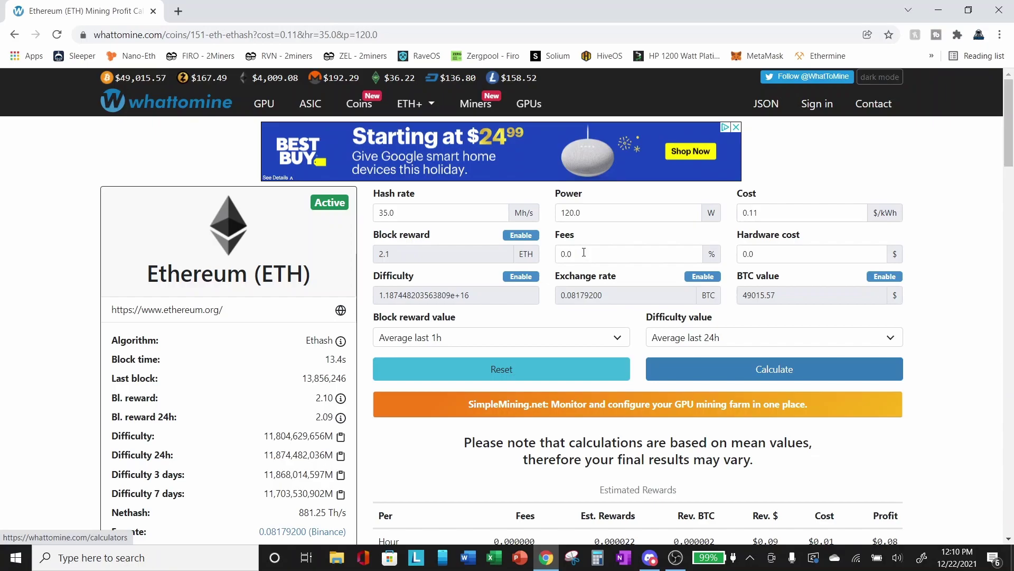
Try a fee of 1% in the Ethereum calculator and set the fee back to 0.
drag(584, 252, 550, 258)
text(1)
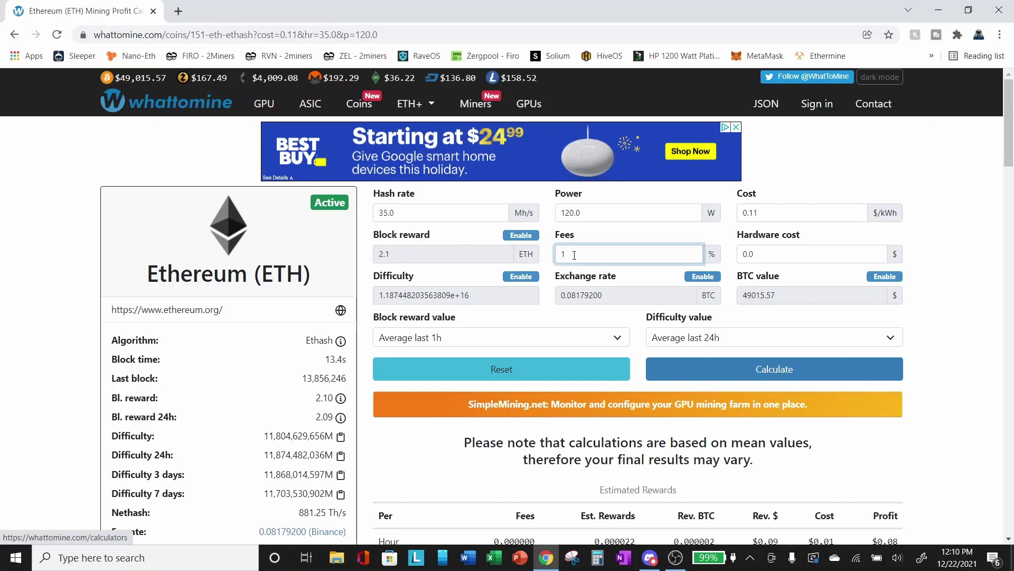
drag(574, 256, 558, 255)
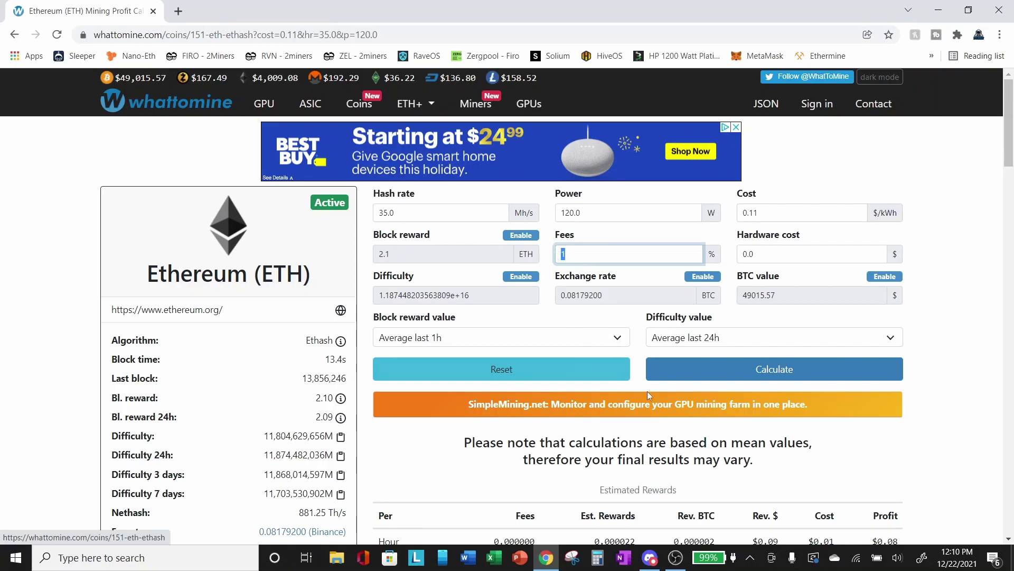
scroll(925, 432, down, 1)
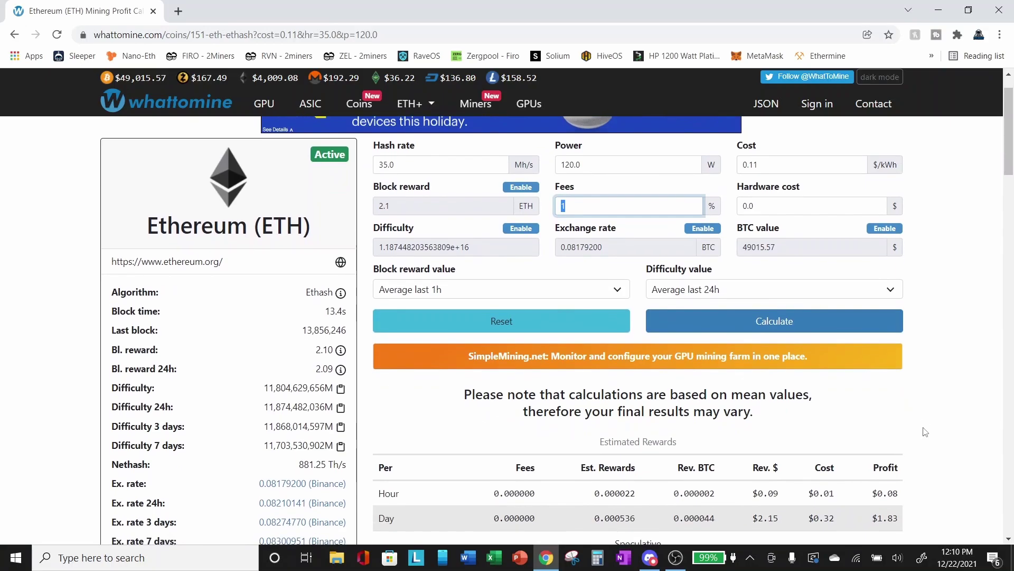
scroll(925, 431, up, 1)
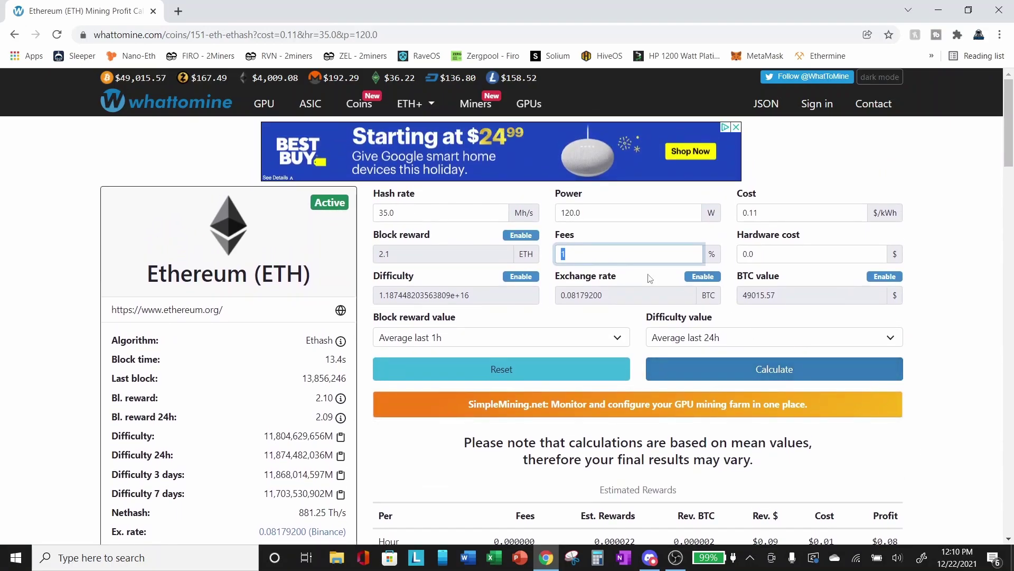
text(0)
Review the Ethereum calculator's hardware cost and hash rate inputs and its estimated hourly, daily and weekly rewards.
drag(770, 254, 740, 254)
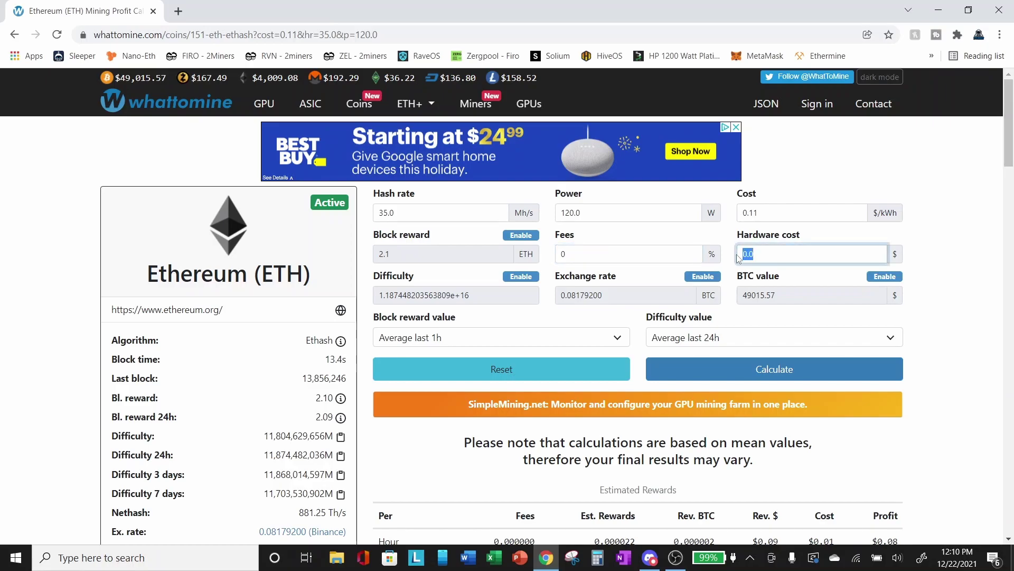
click(431, 213)
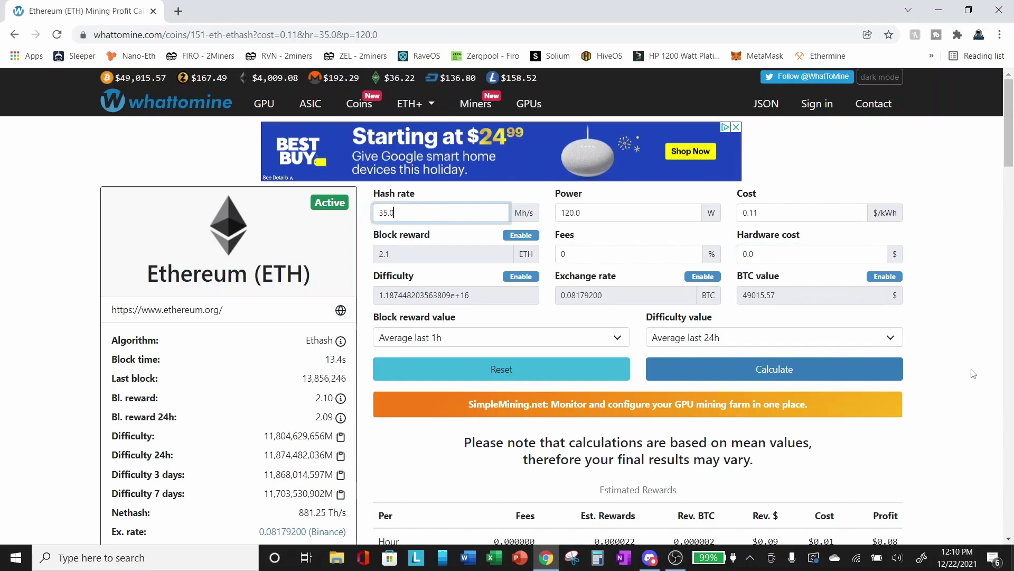
scroll(972, 370, down, 2)
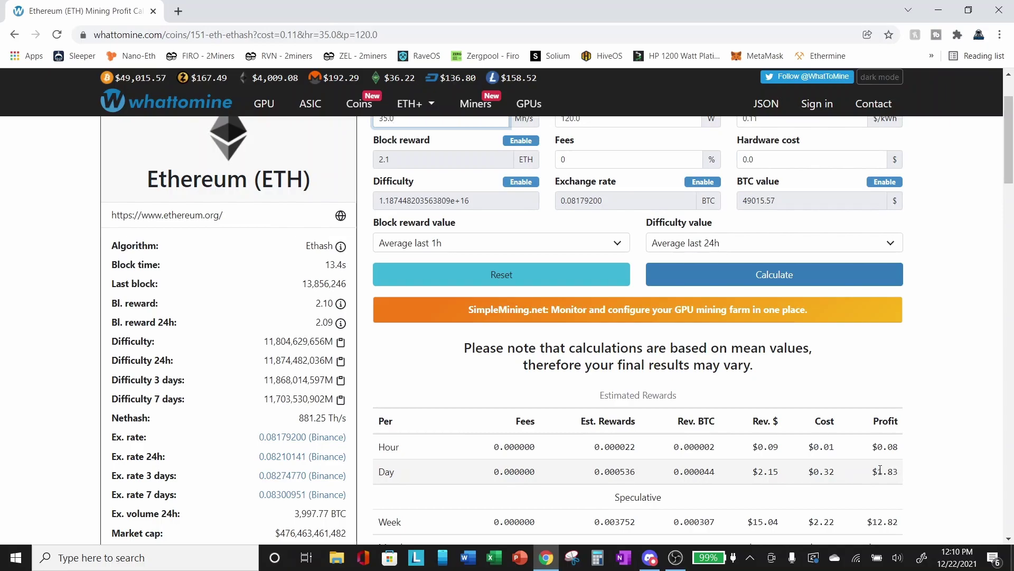
mouse_move(940, 373)
mouse_down()
mouse_move(937, 447)
mouse_move(946, 391)
mouse_up()
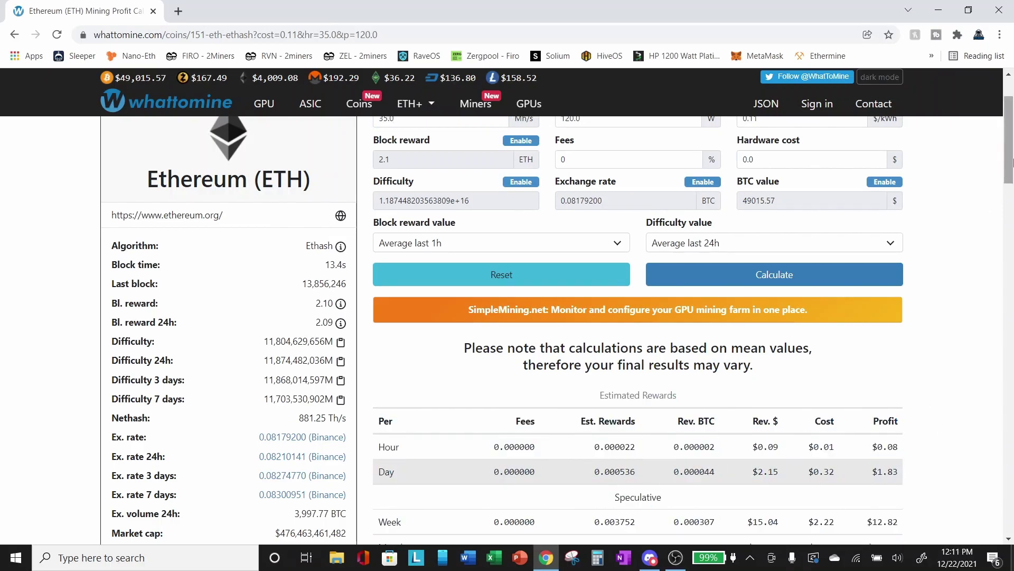
scroll(1011, 168, up, 2)
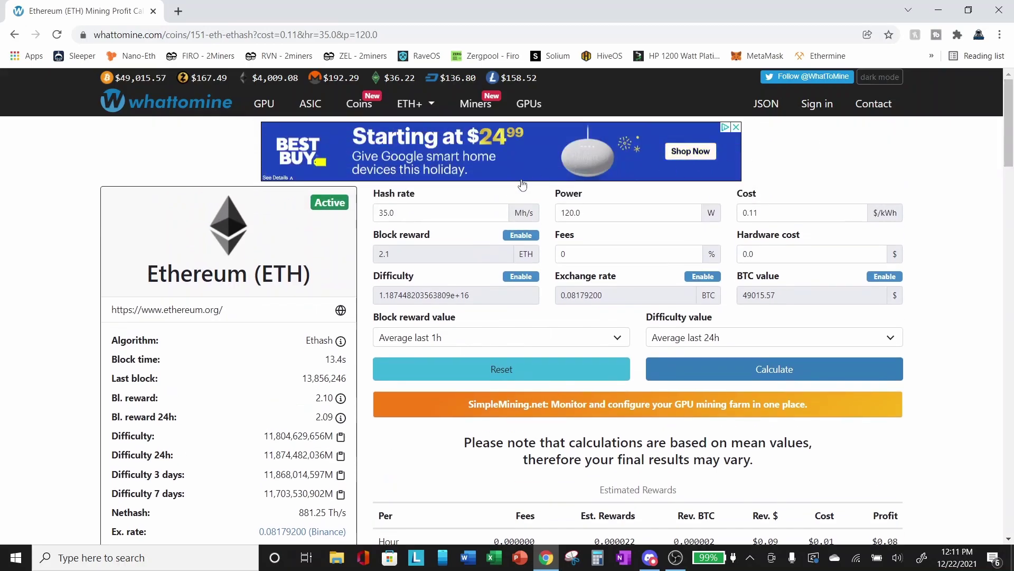
Set the Ethereum calculator's hash rate to 36.2 Mh/s and its power to 110 W.
double_click(420, 211)
text(36.)
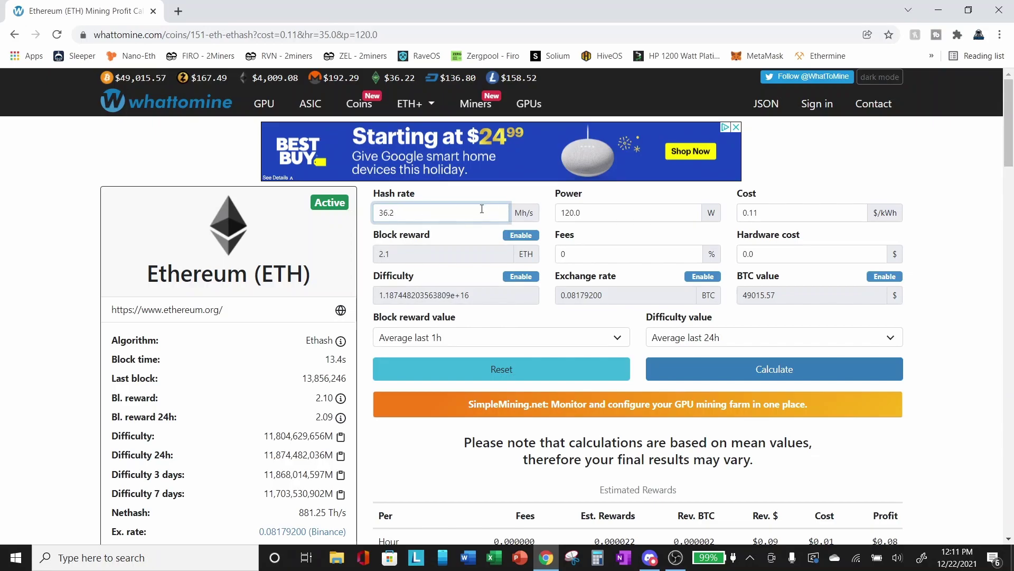
drag(600, 215, 550, 214)
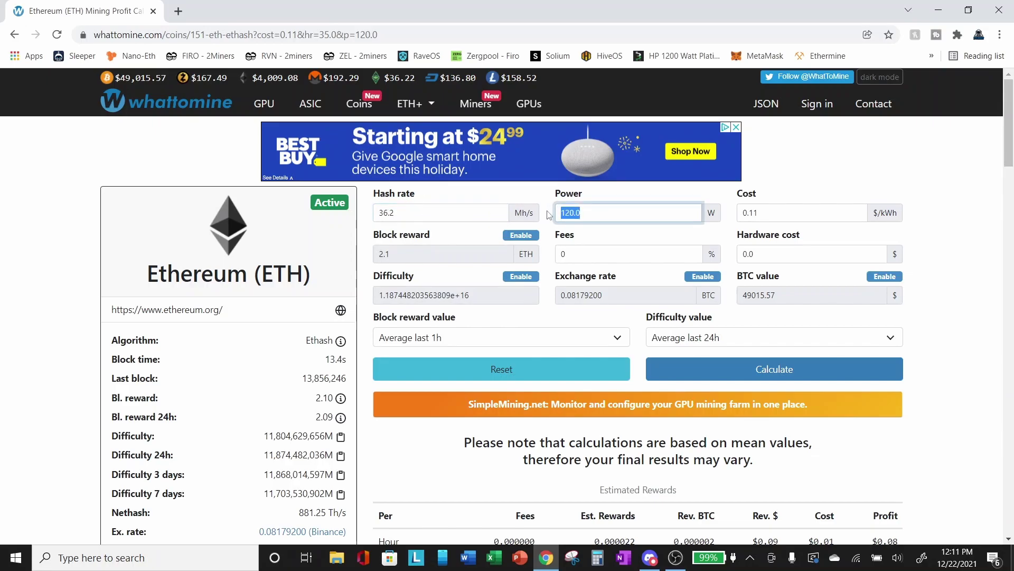
text(110)
click(946, 238)
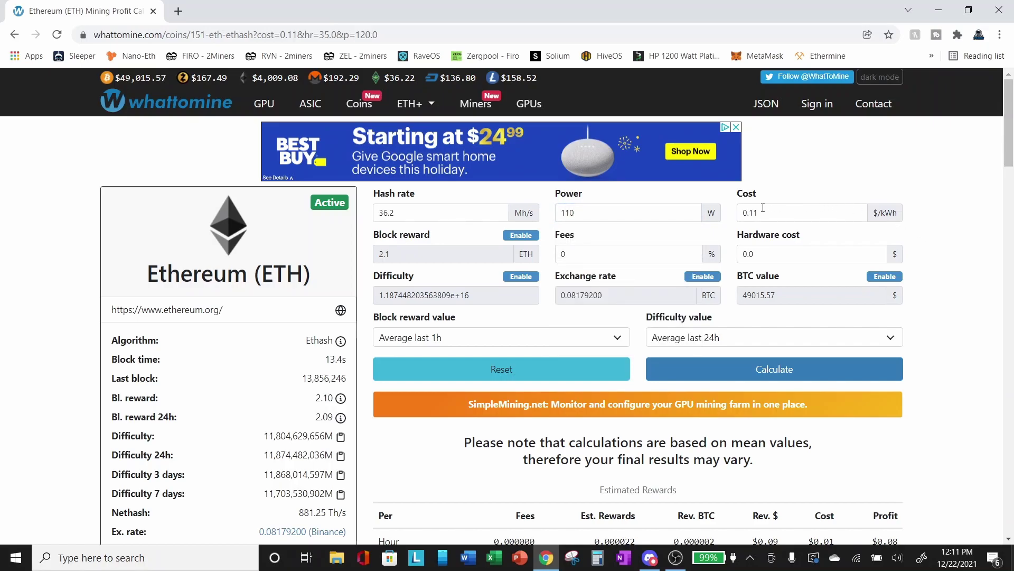
Set the block reward value to Average last 24h, keep the difficulty at Average last 24h, and recalculate the Ethereum profitability.
scroll(942, 290, down, 2)
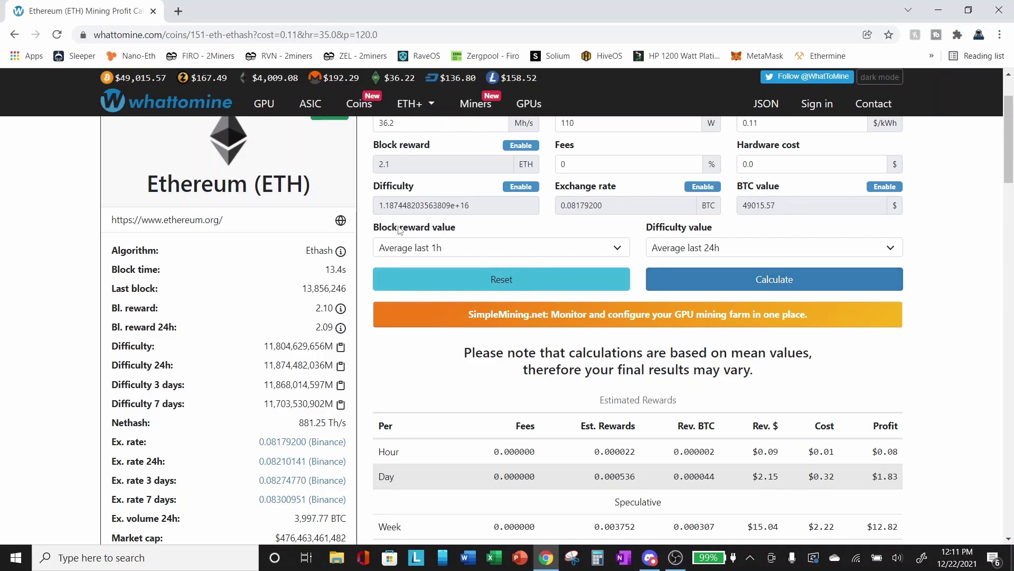
click(452, 253)
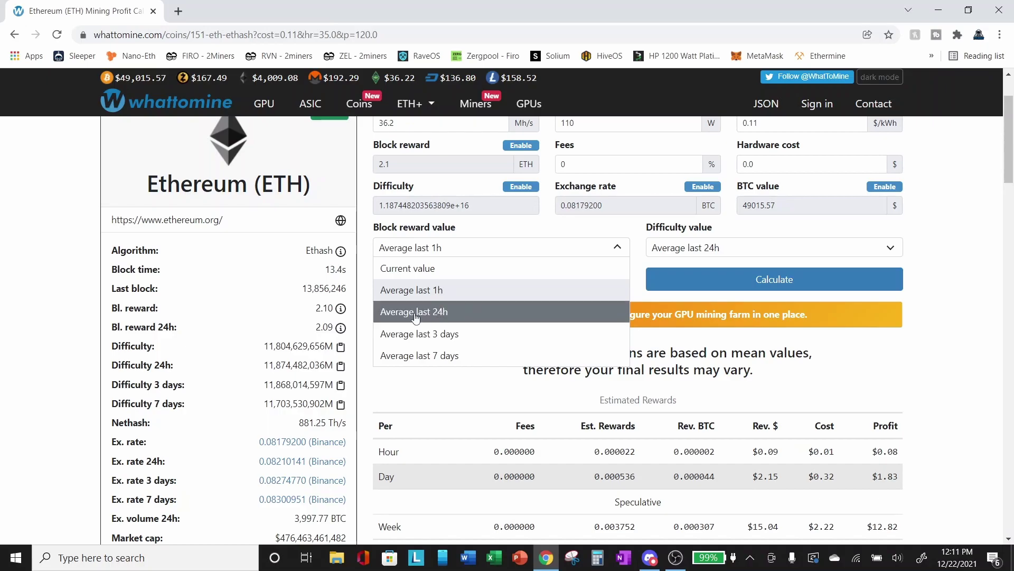
click(433, 319)
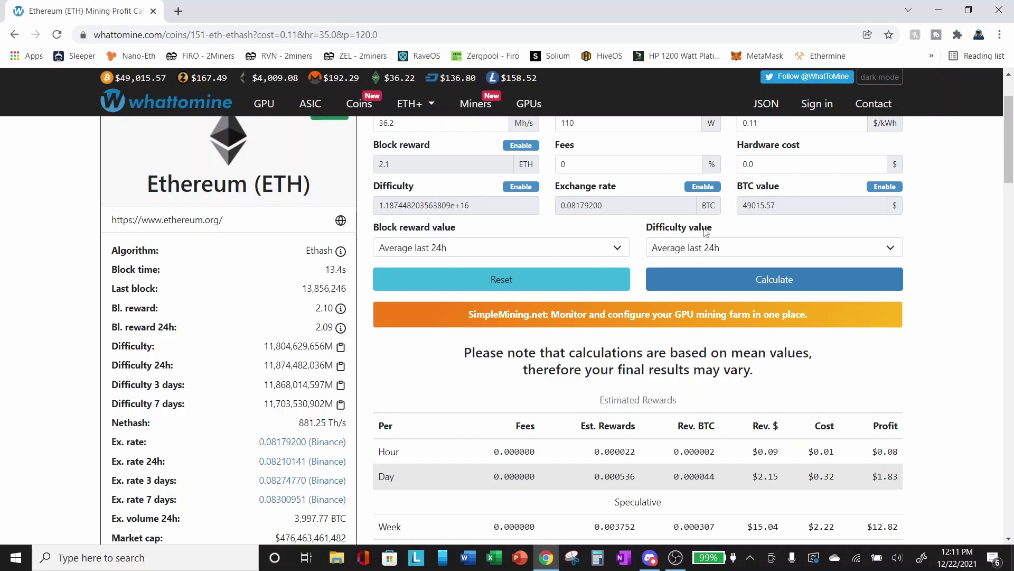
click(736, 255)
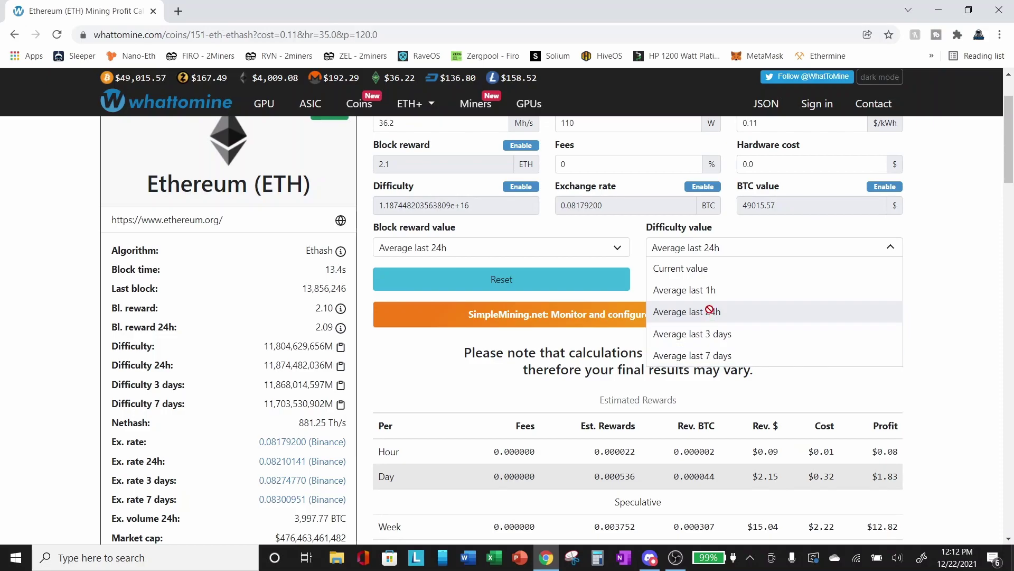
click(946, 286)
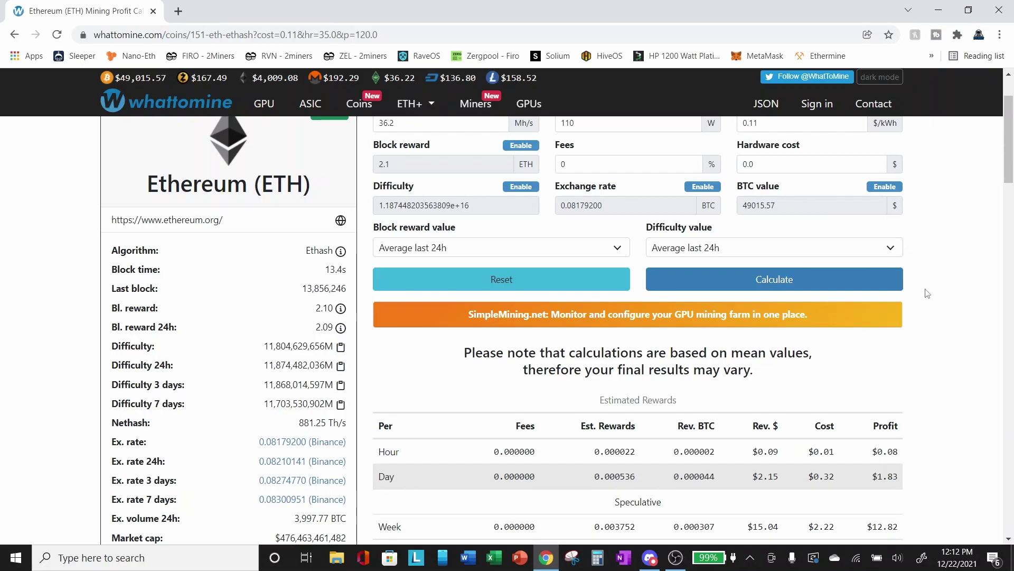
click(789, 280)
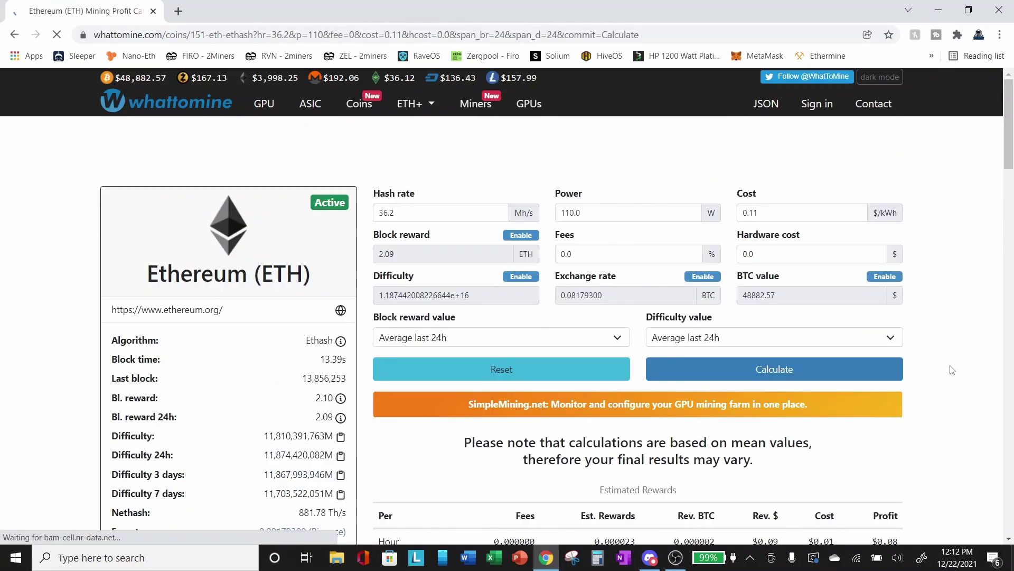
Compare the recalculated hourly, daily, weekly and monthly revenue, cost and profit with the entered hash rate and power.
scroll(952, 370, down, 3)
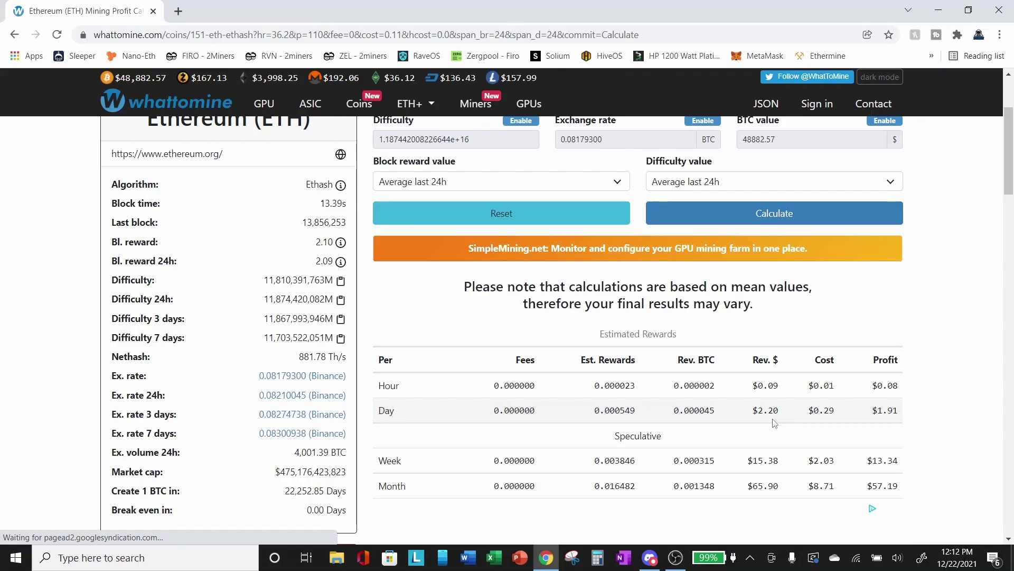
scroll(935, 299, up, 1)
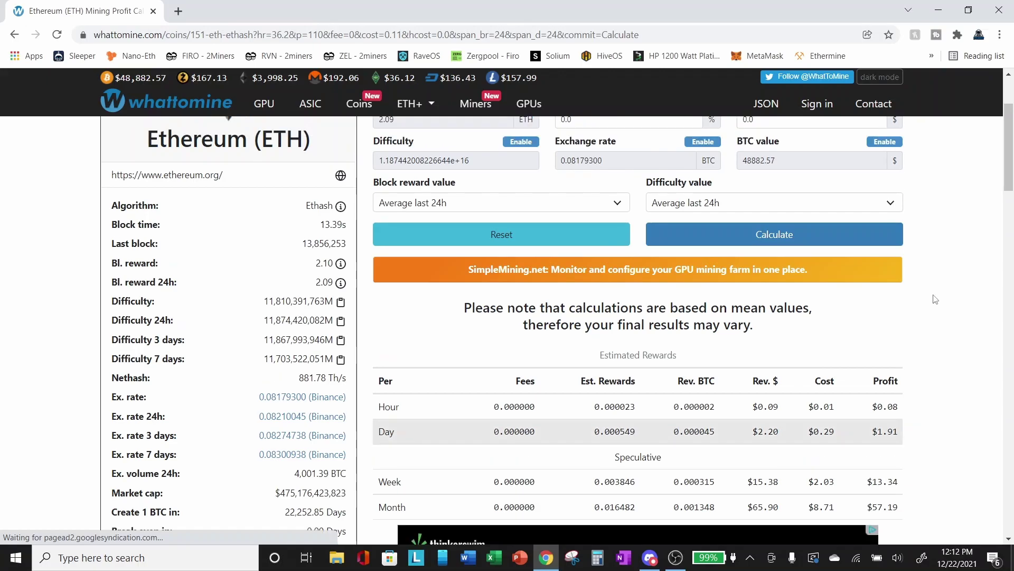
scroll(533, 198, up, 2)
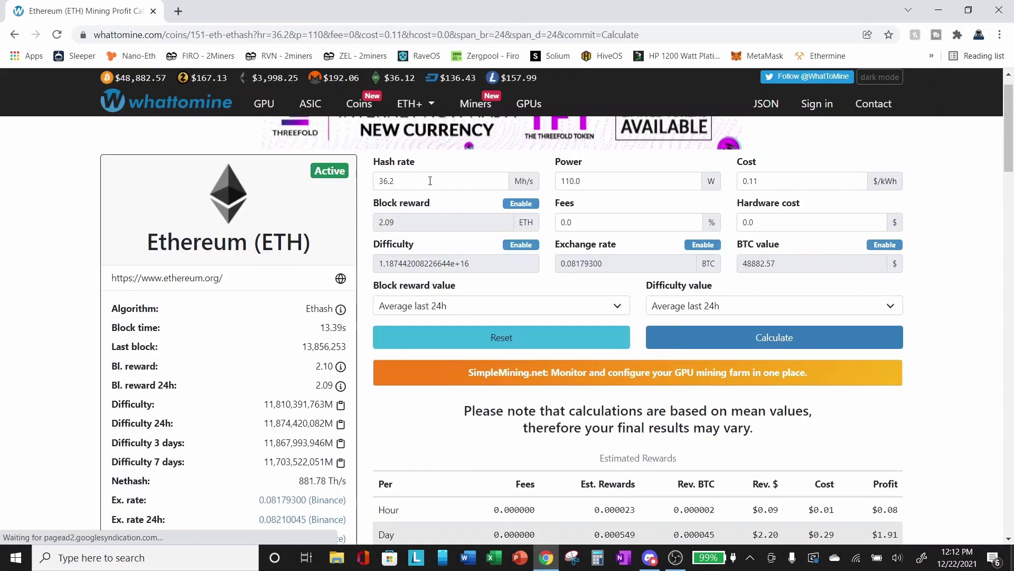
scroll(933, 361, down, 1)
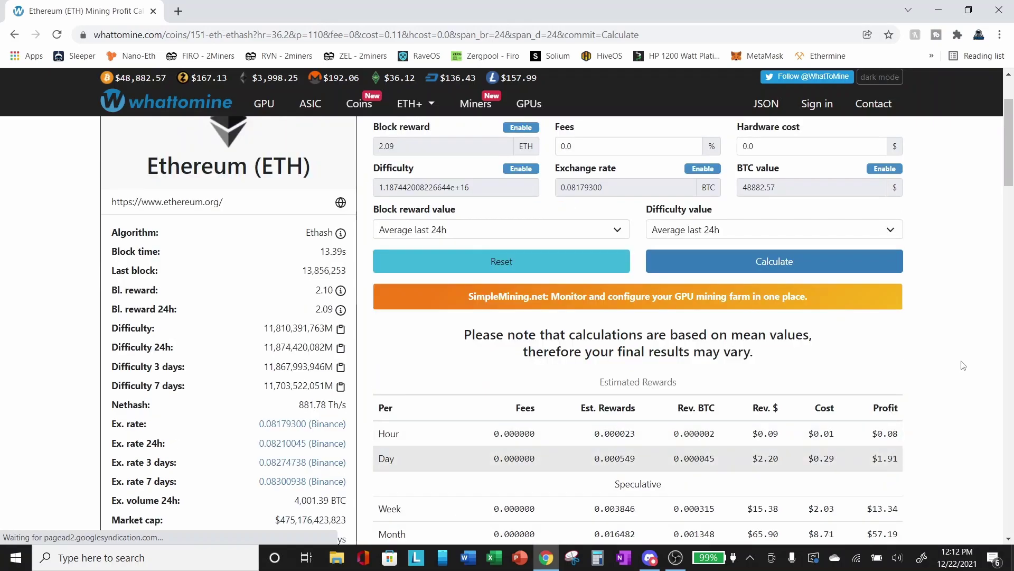
scroll(834, 459, up, 1)
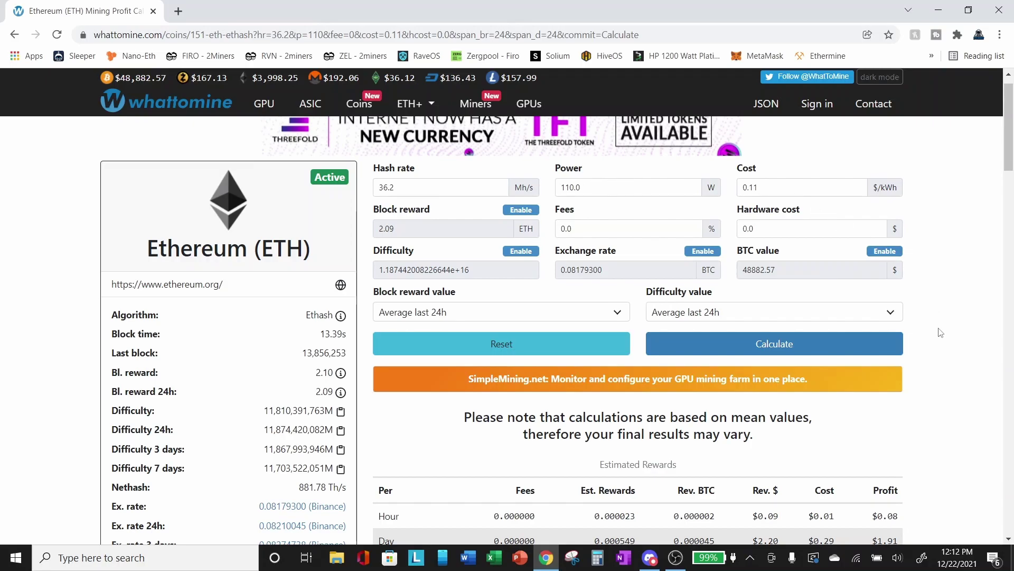
scroll(940, 332, down, 3)
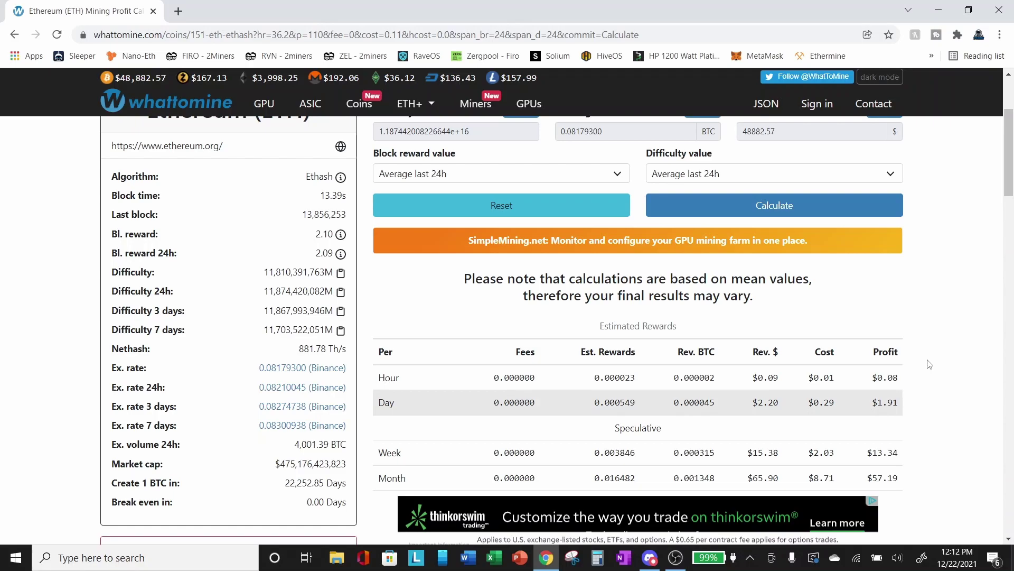
scroll(930, 365, down, 2)
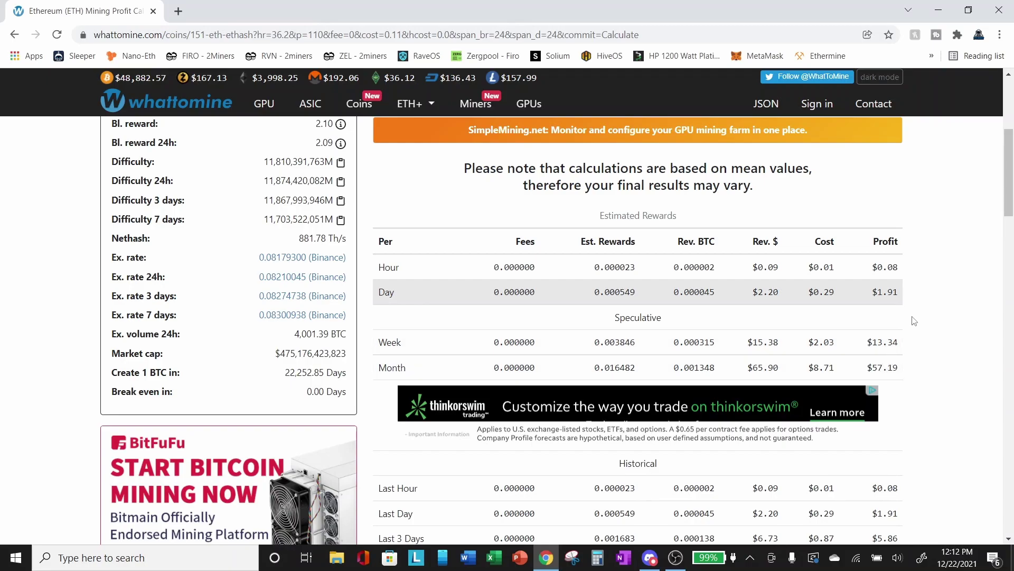
scroll(925, 271, up, 4)
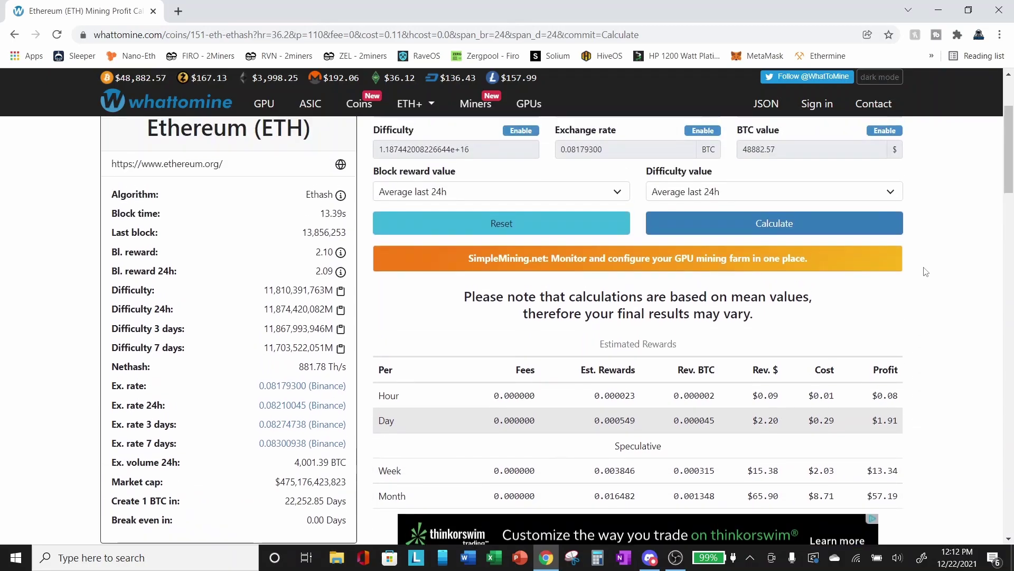
Set the hardware cost to $635 and recalculate the Ethereum profitability.
scroll(945, 243, up, 2)
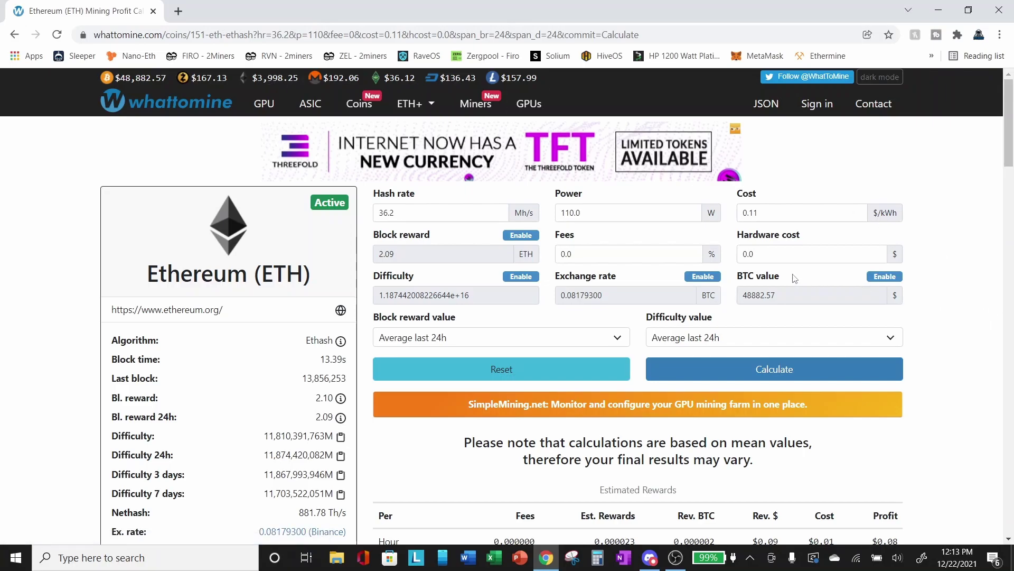
drag(766, 254, 716, 255)
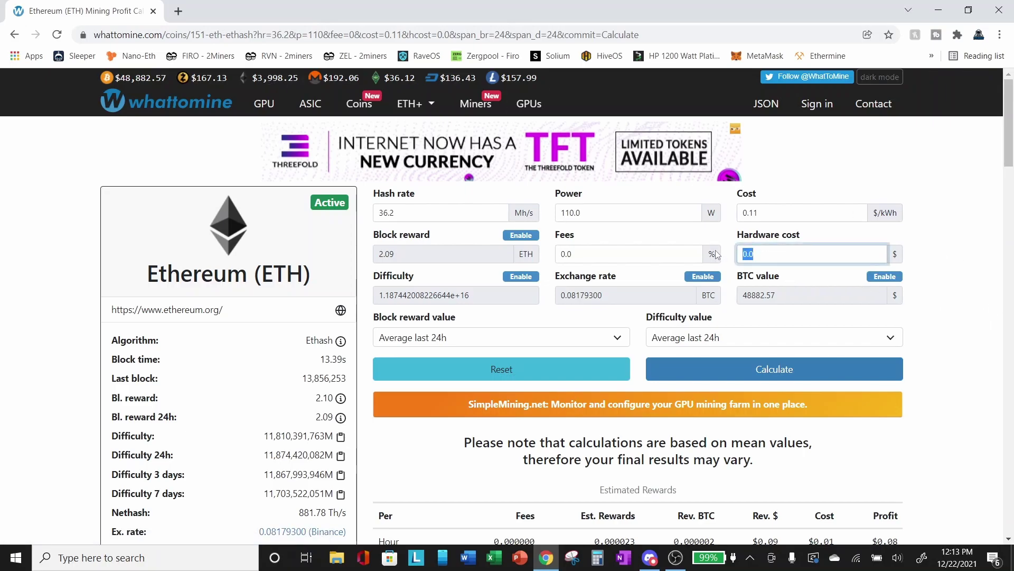
text(635)
click(773, 373)
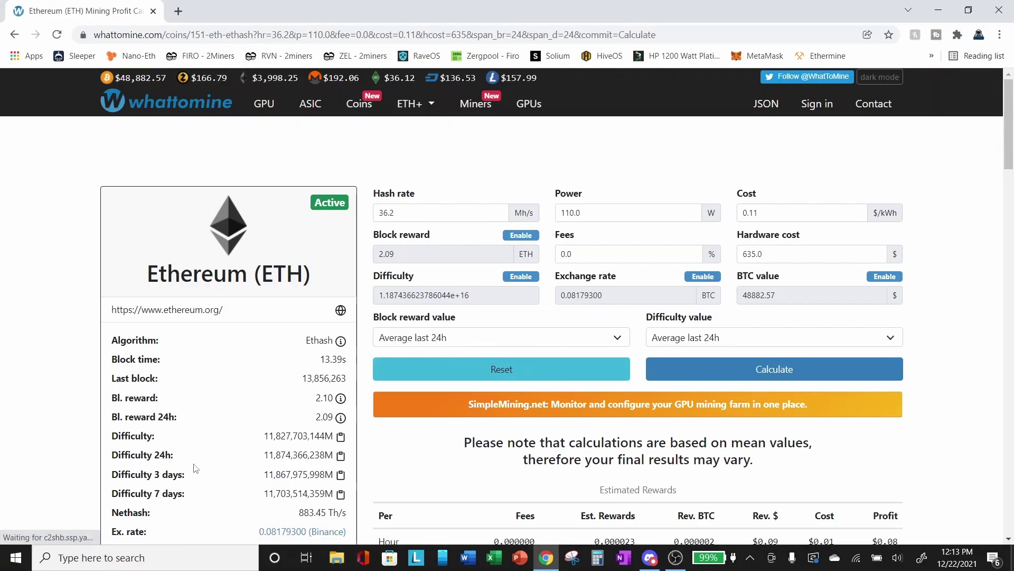
Examine the Ethereum statistics and the break-even time in relation to the hardware cost and daily profit.
scroll(50, 395, down, 3)
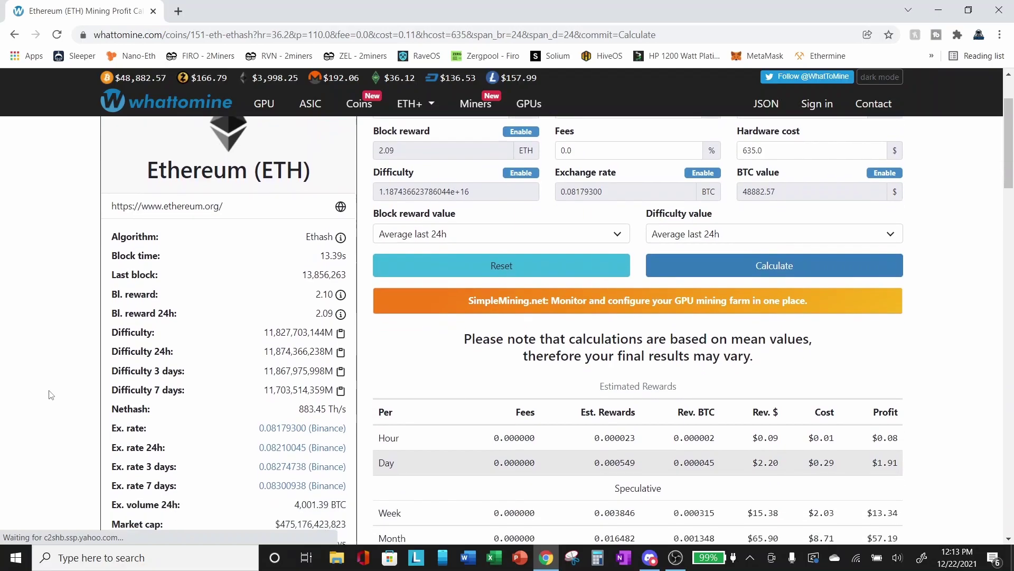
scroll(50, 395, down, 1)
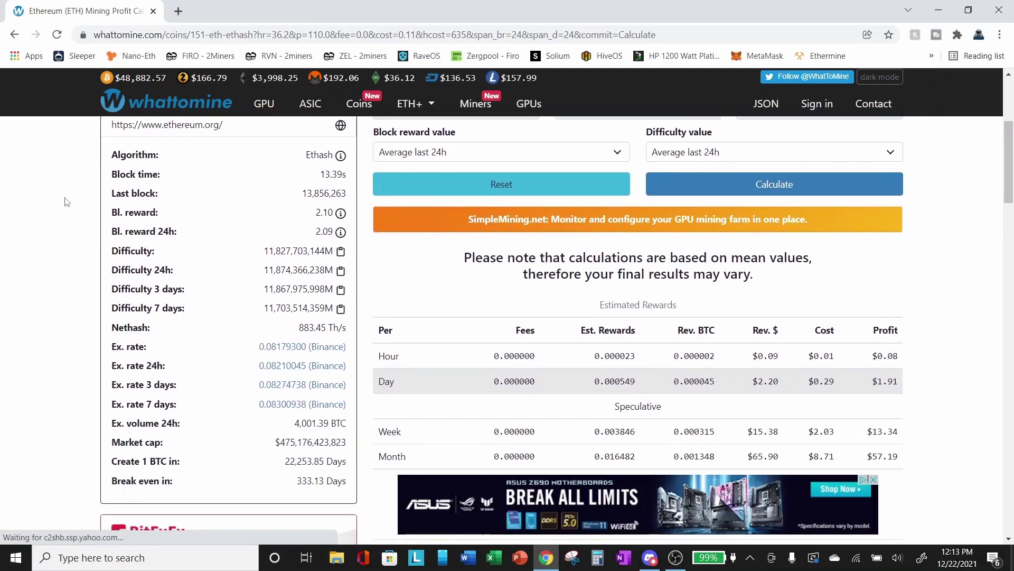
scroll(66, 202, up, 1)
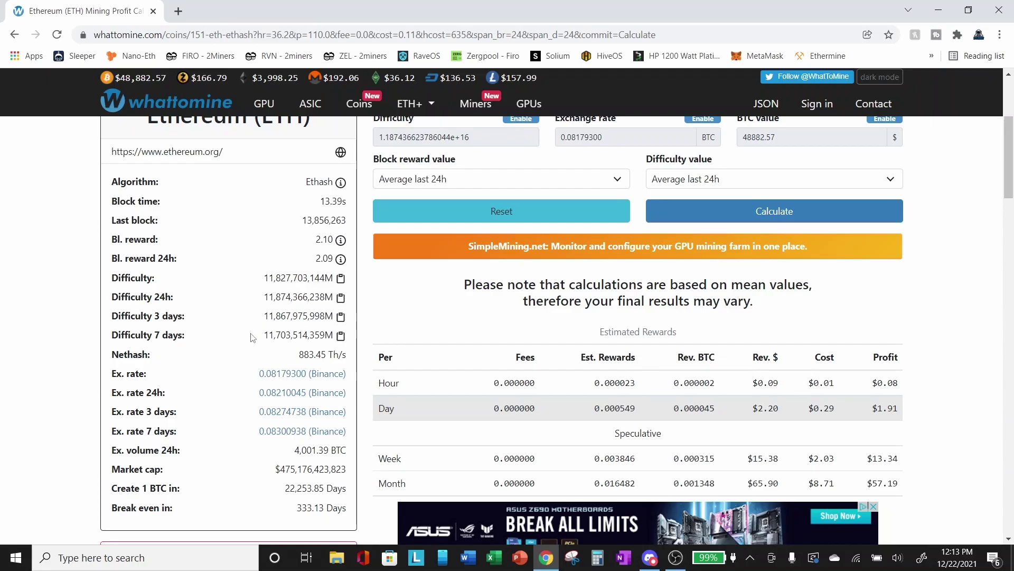
scroll(248, 353, down, 1)
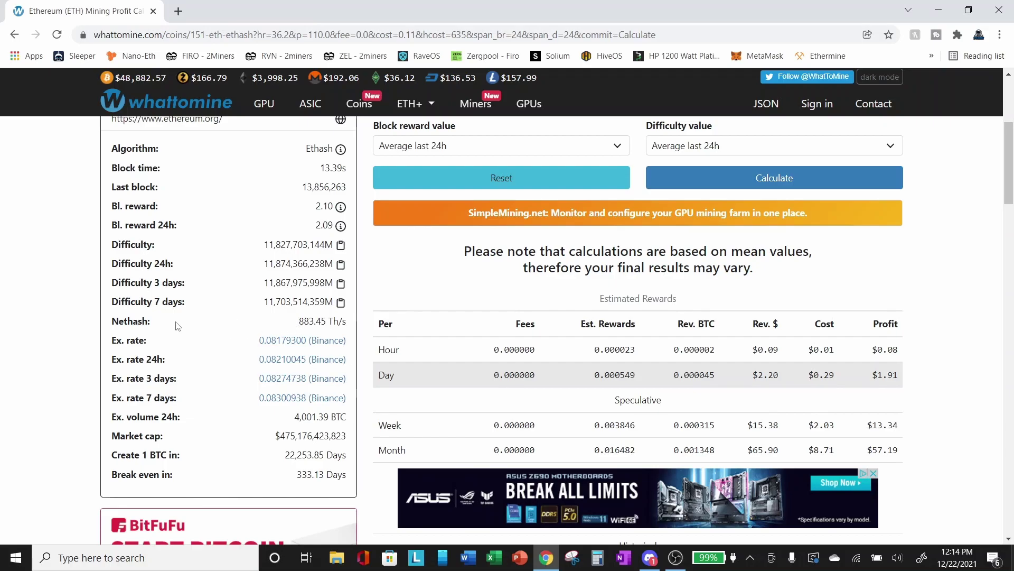
scroll(218, 324, down, 1)
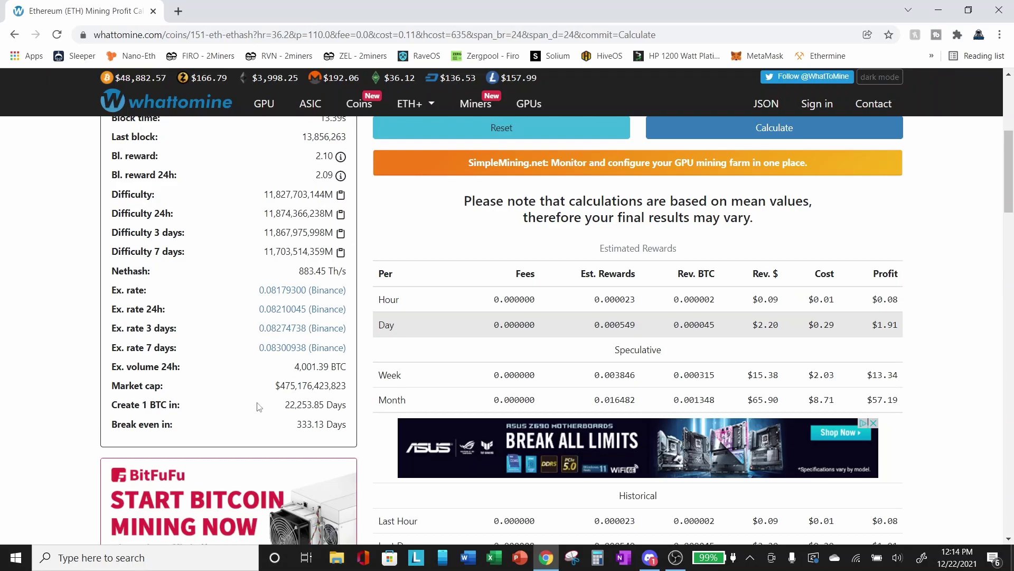
drag(112, 425, 175, 427)
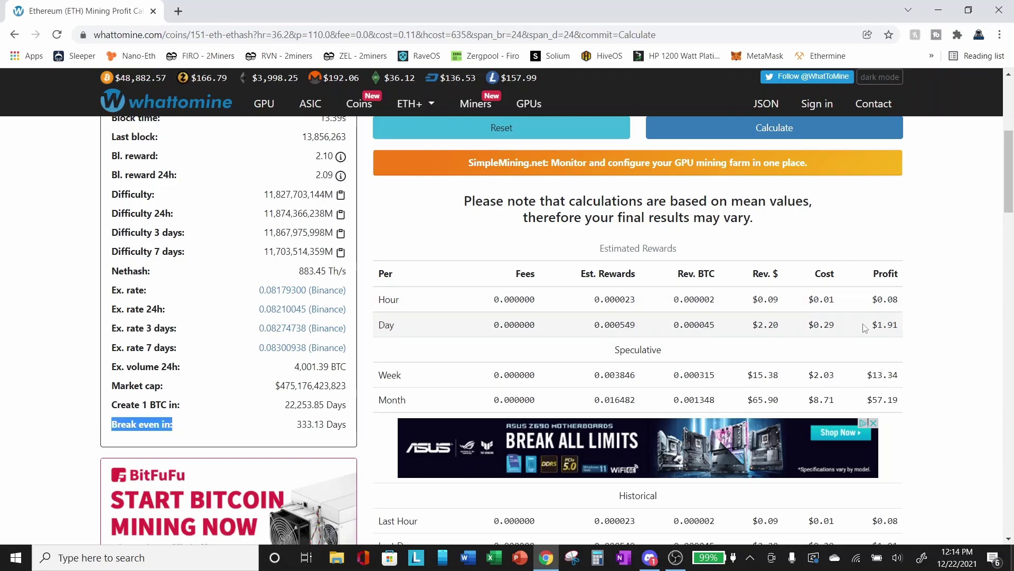
scroll(951, 240, up, 3)
scroll(963, 221, up, 1)
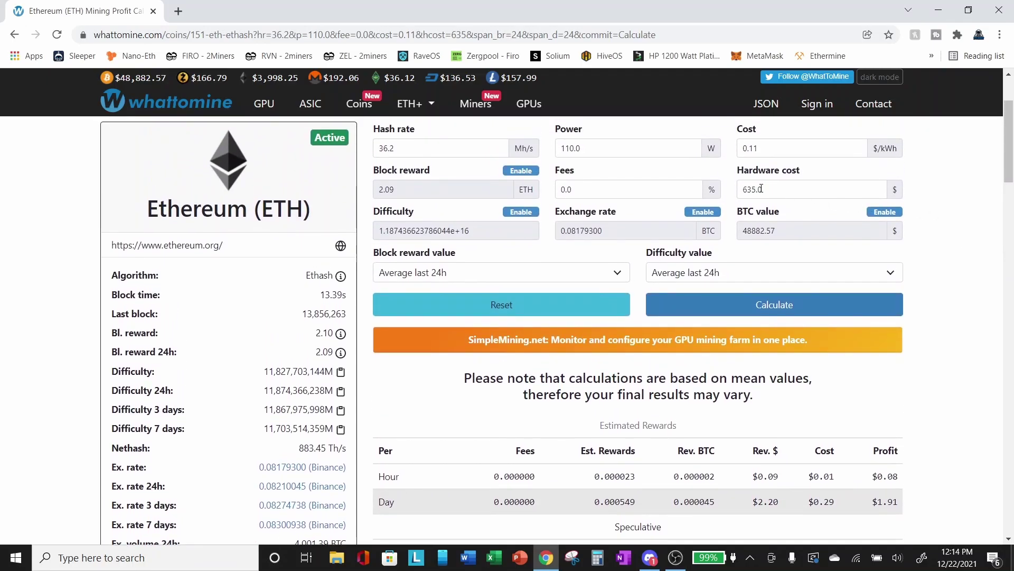
scroll(938, 278, down, 3)
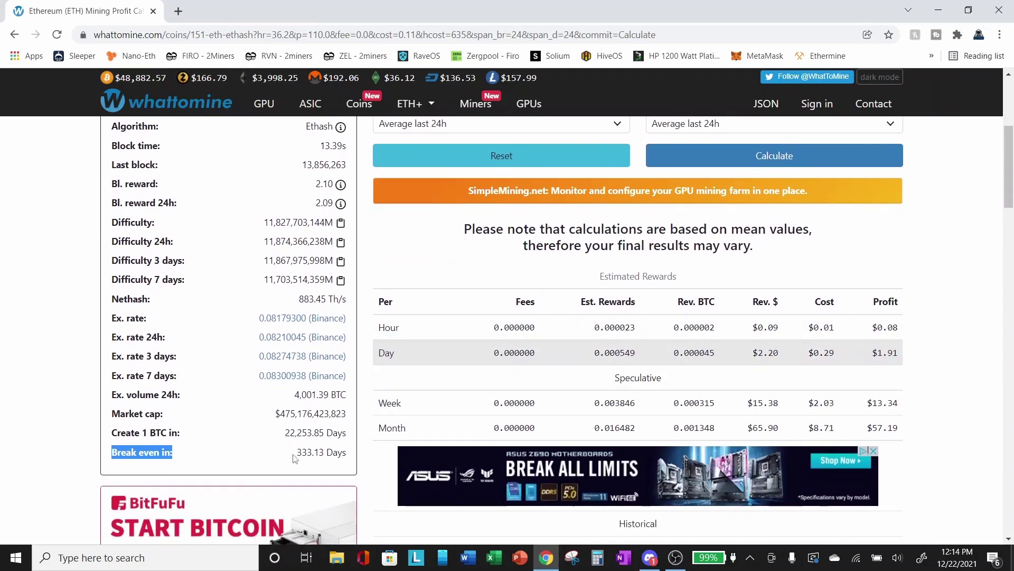
click(313, 452)
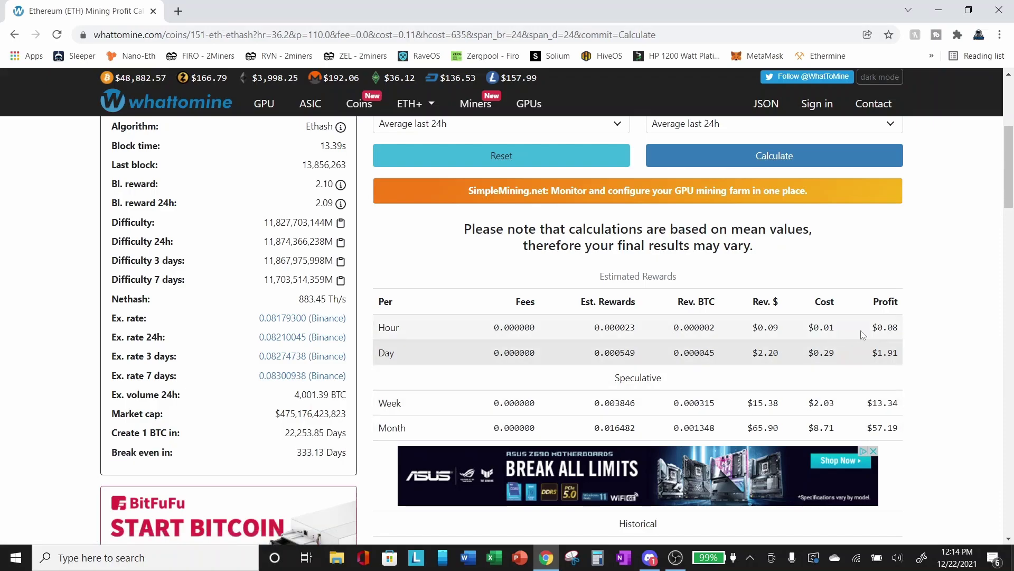
scroll(938, 293, up, 1)
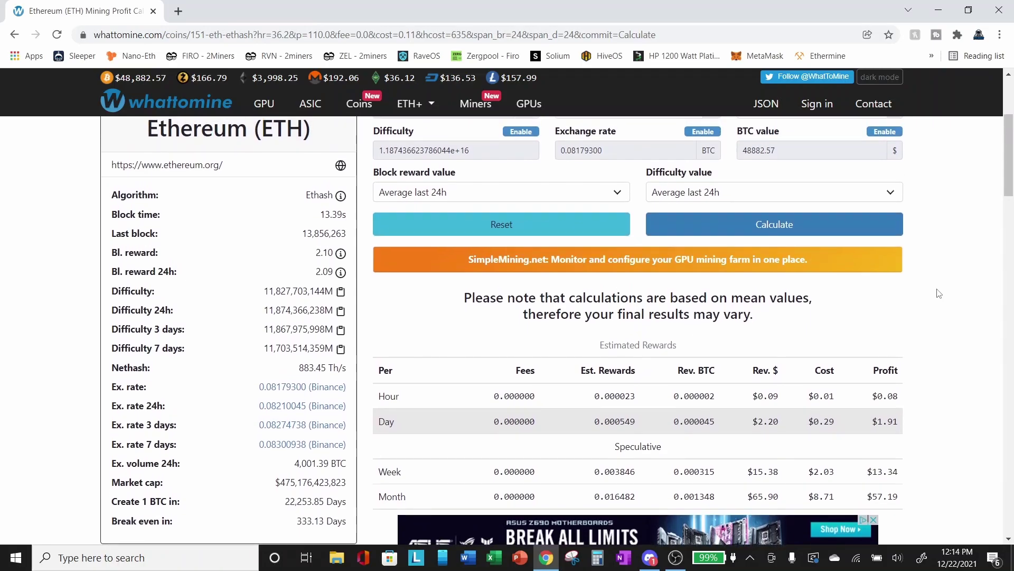
scroll(939, 293, down, 1)
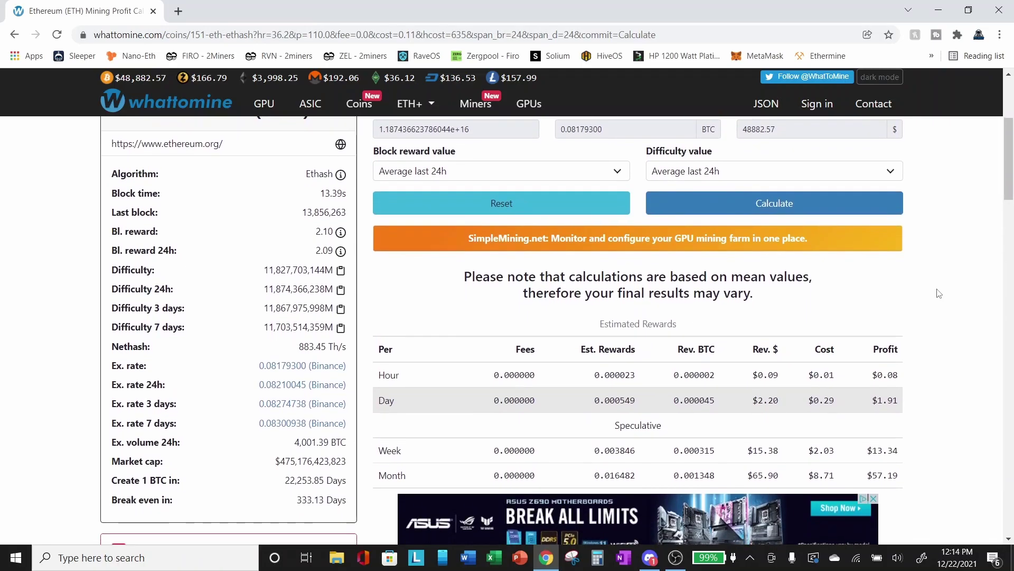
Review the historical rewards for the last hour through last week and the chart of rewards, revenue and profit.
scroll(939, 293, down, 1)
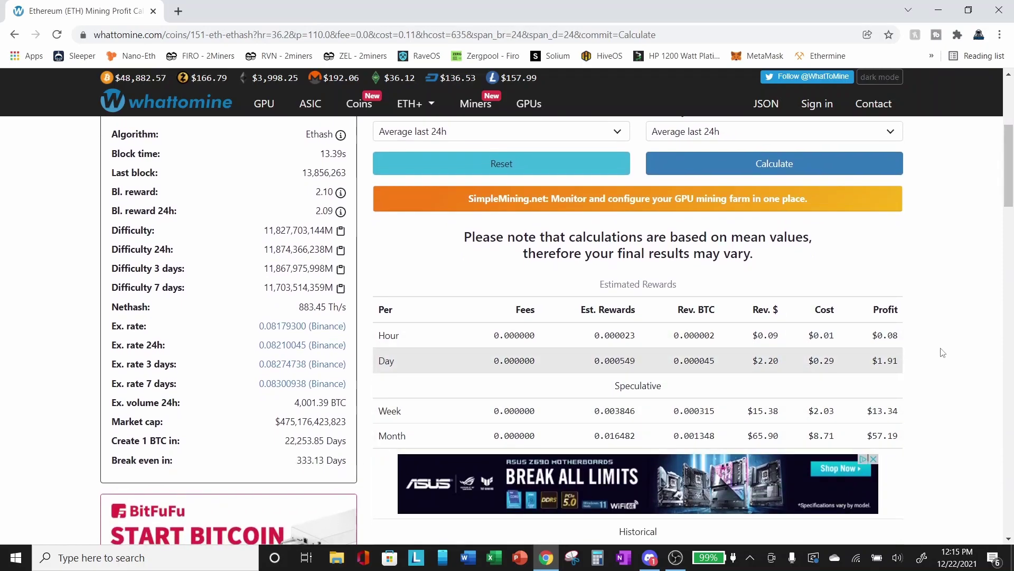
scroll(943, 352, down, 2)
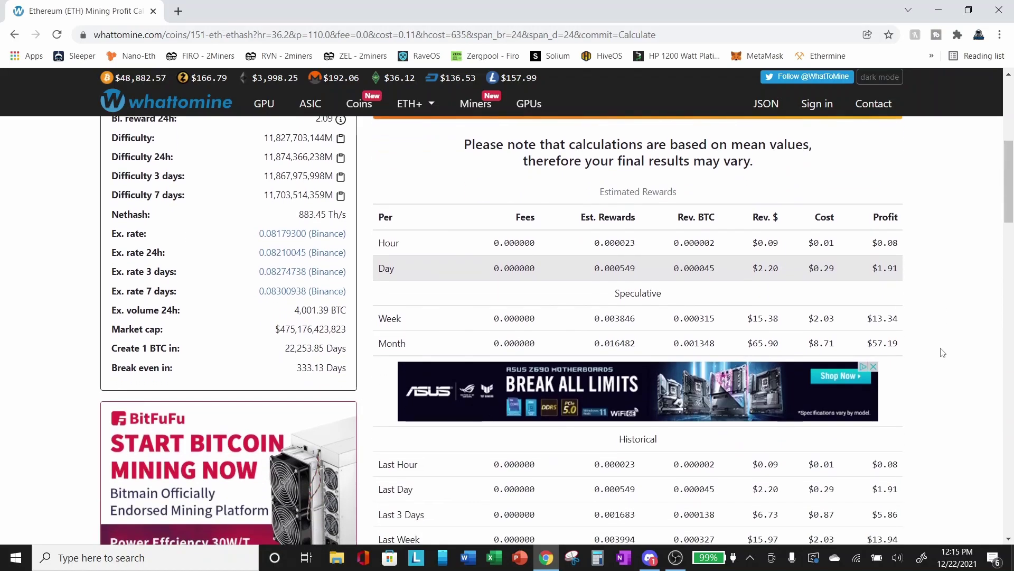
scroll(943, 352, down, 3)
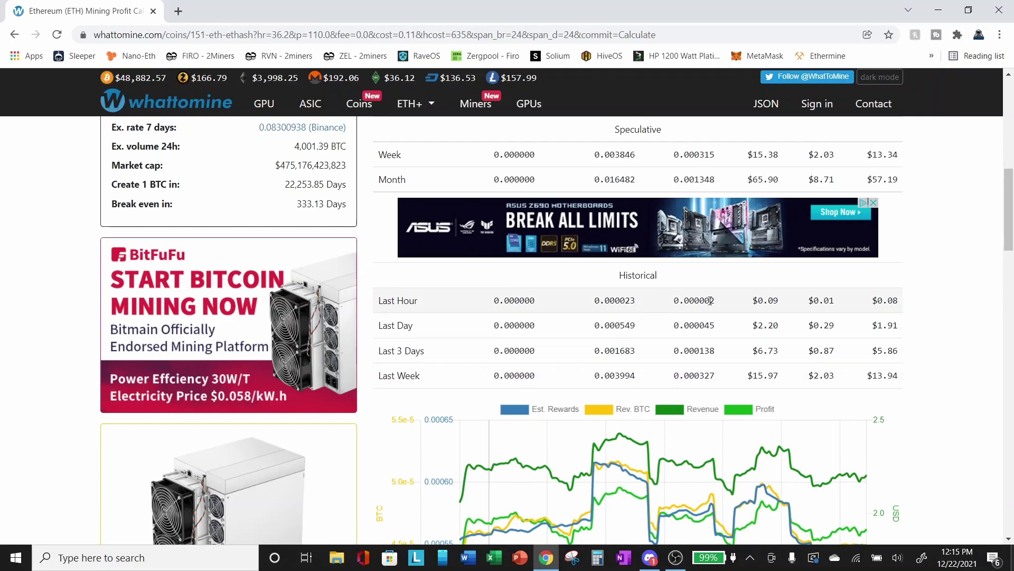
scroll(951, 318, down, 3)
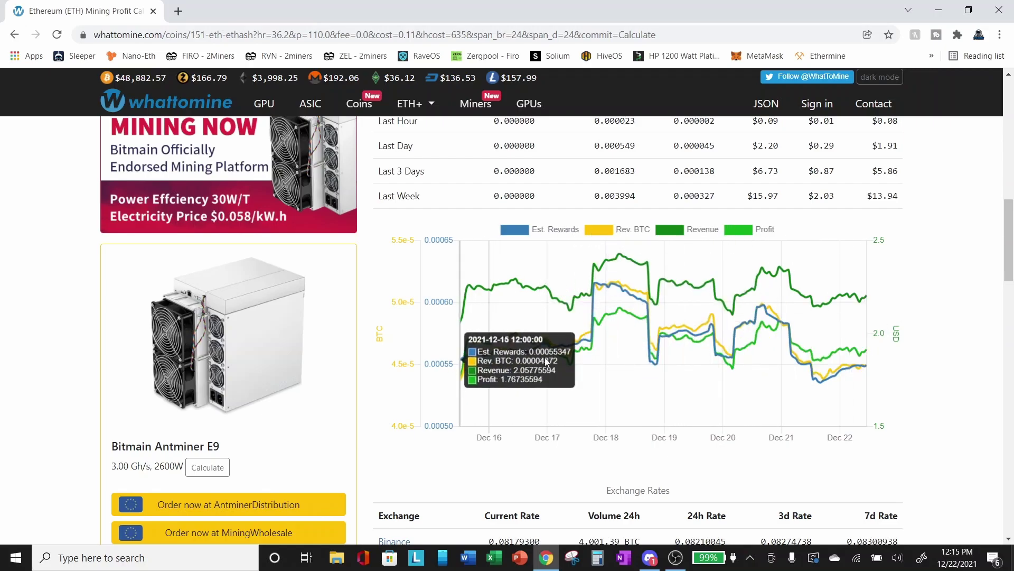
scroll(949, 374, up, 1)
scroll(948, 374, down, 2)
Return to the GPU profitability page and show the RTX 3060 LHR's hash rates and powers per algorithm.
scroll(949, 374, up, 8)
scroll(949, 374, up, 3)
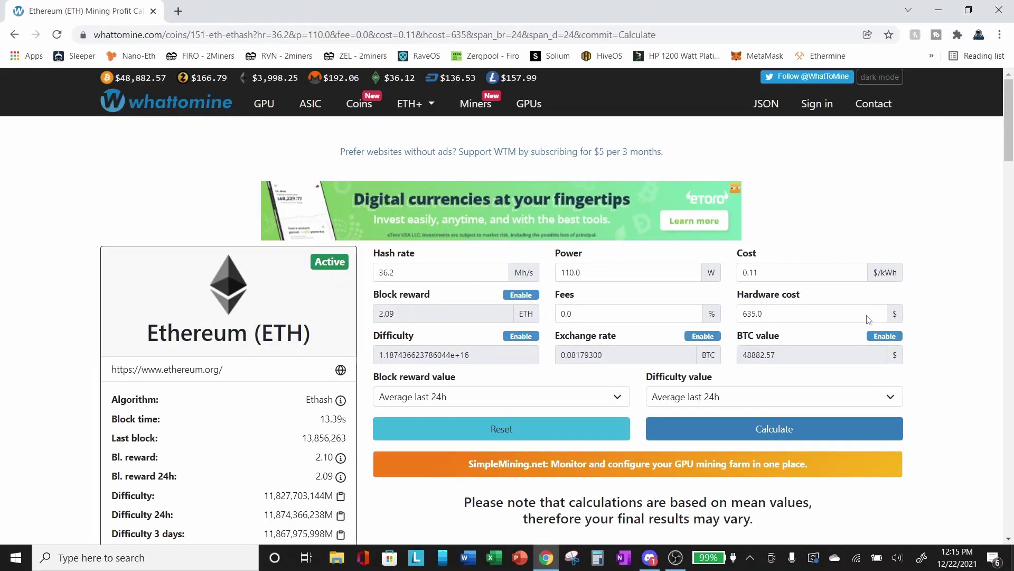
click(262, 105)
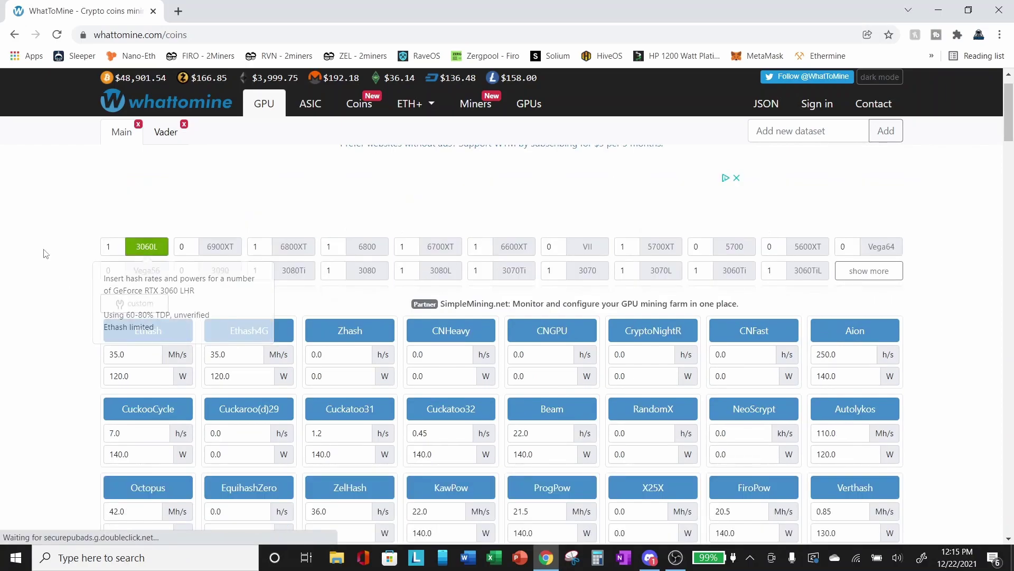
scroll(62, 334, down, 1)
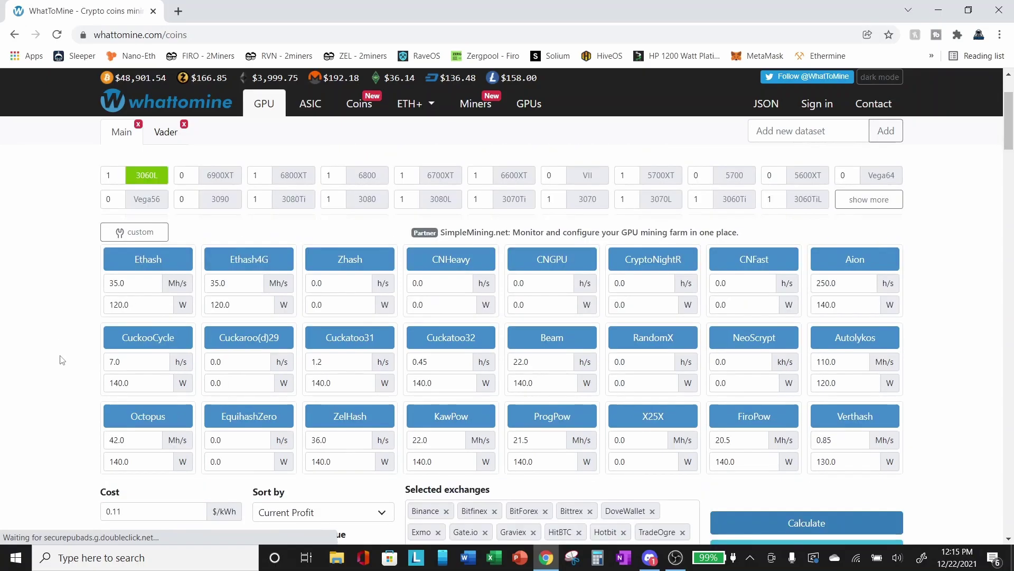
Examine the coin table for the RTX 3060 LHR, comparing each coin's revenue, profit and profitability percentages with Ethereum.
scroll(61, 360, down, 4)
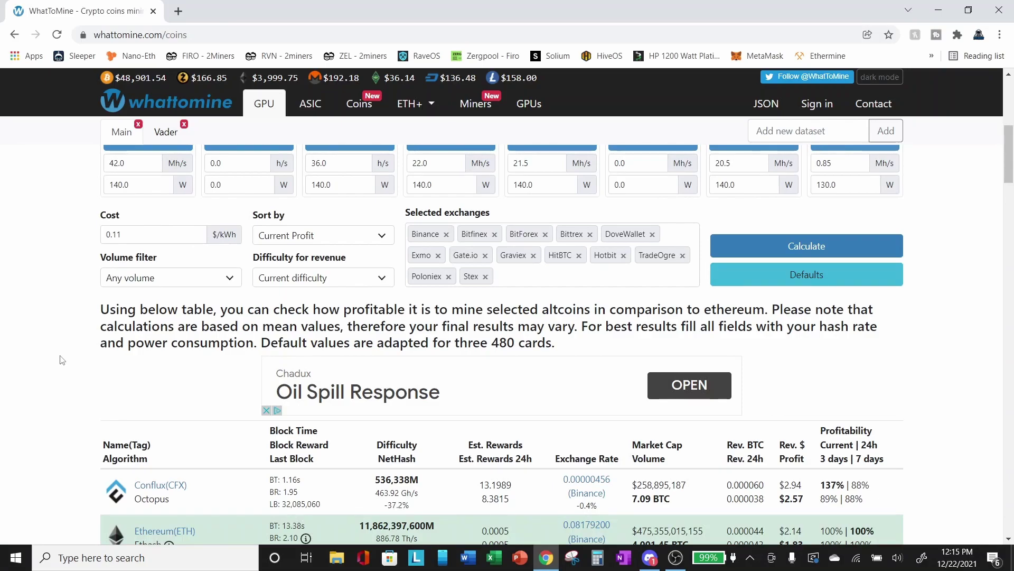
scroll(62, 360, down, 4)
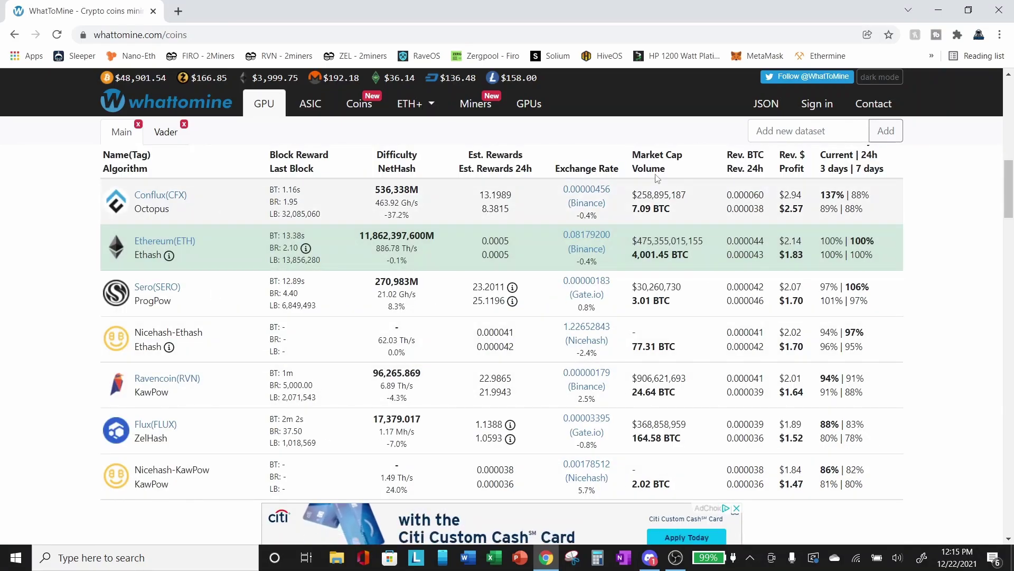
scroll(925, 213, up, 7)
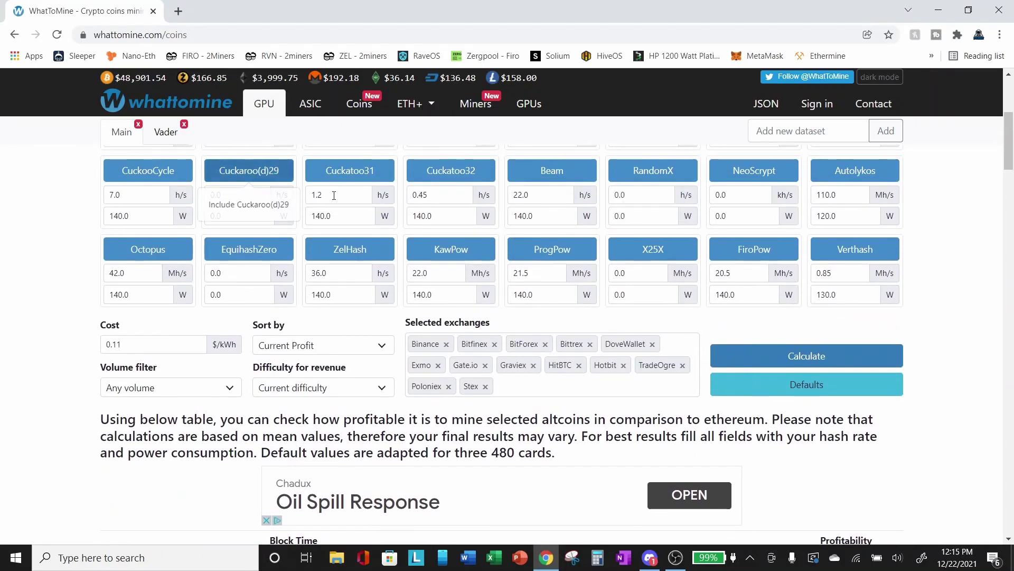
scroll(939, 328, down, 6)
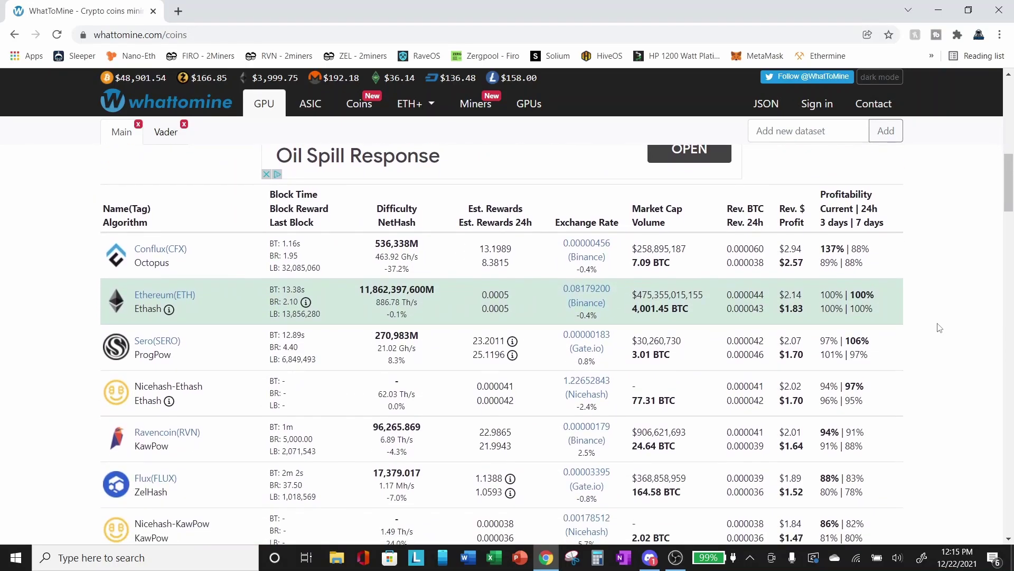
scroll(939, 328, down, 1)
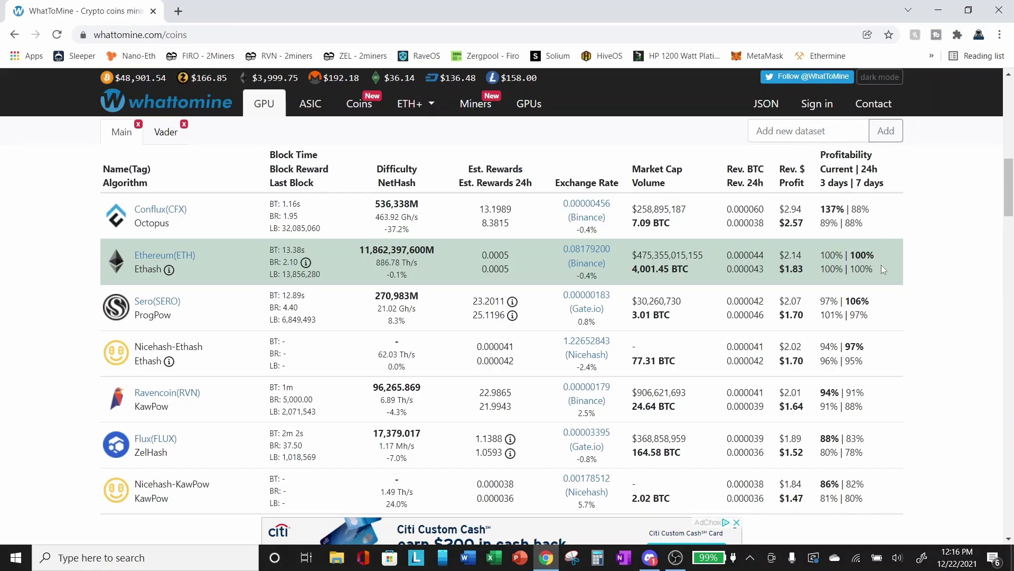
scroll(919, 344, down, 1)
scroll(920, 357, up, 6)
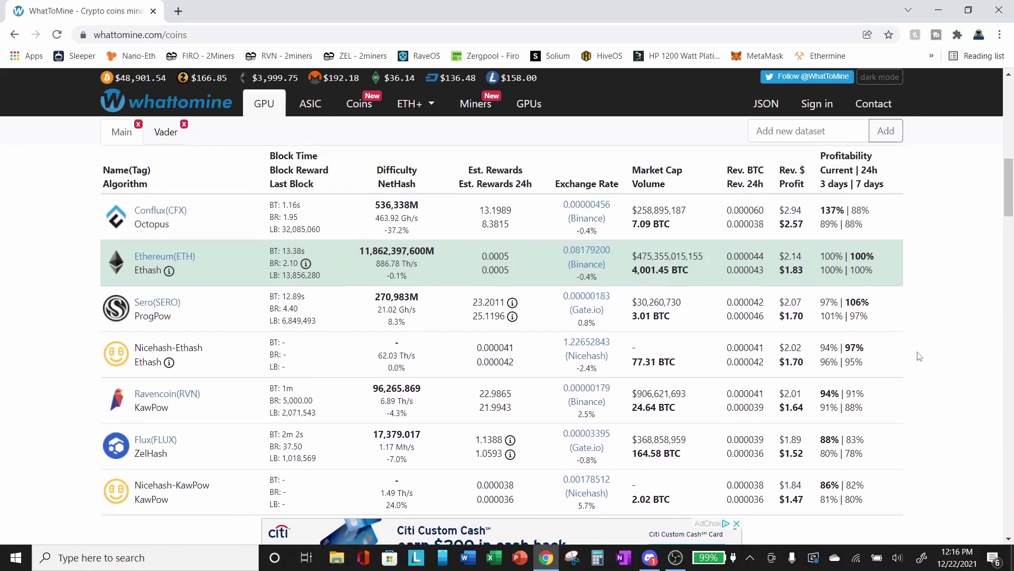
scroll(920, 356, up, 4)
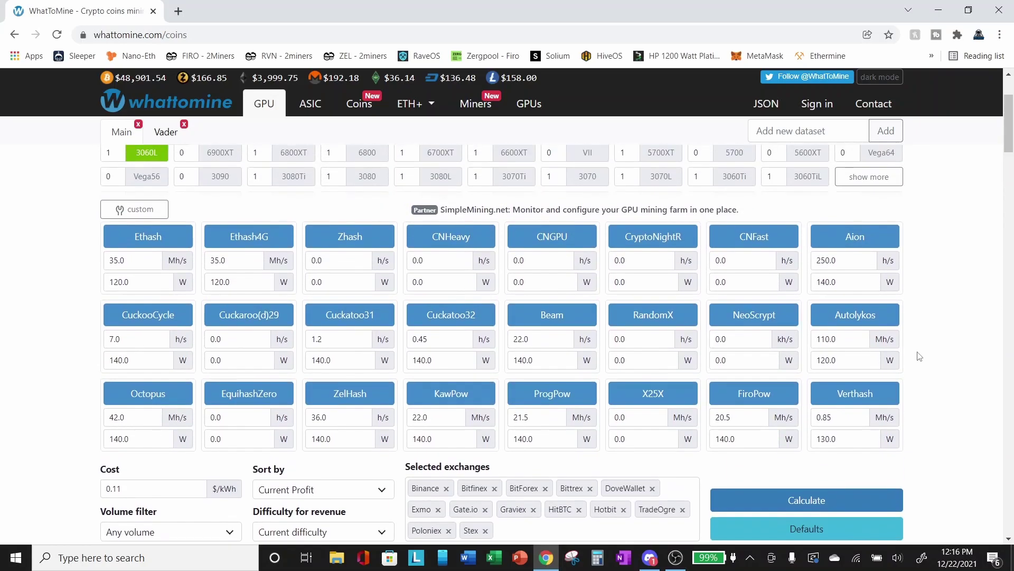
Set the Ethash hash rate to 36.2 Mh/s and its power to 110 W.
scroll(919, 357, down, 2)
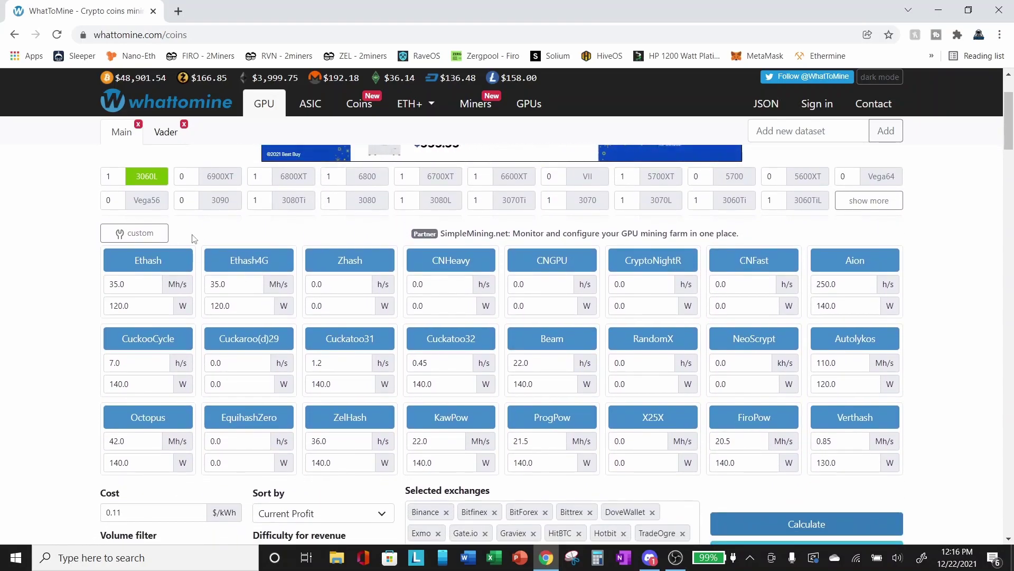
mouse_move(134, 182)
drag(127, 284, 95, 284)
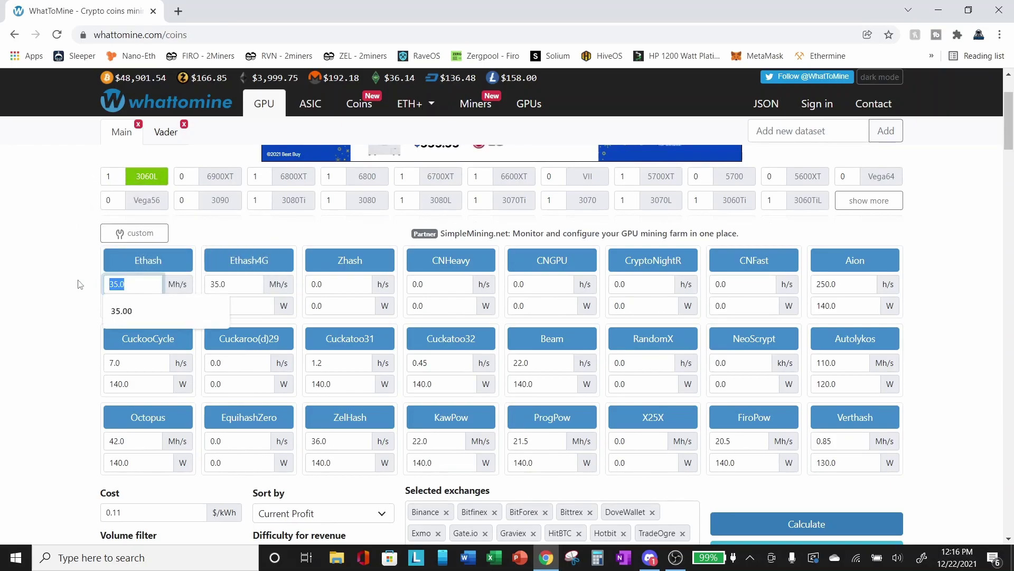
text(36.2)
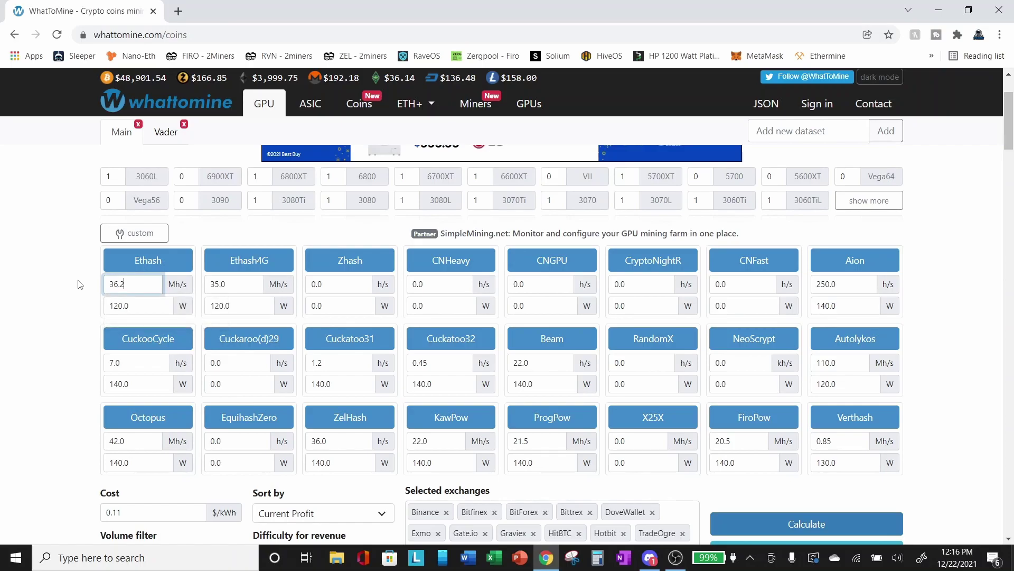
drag(140, 306, 83, 304)
text(110)
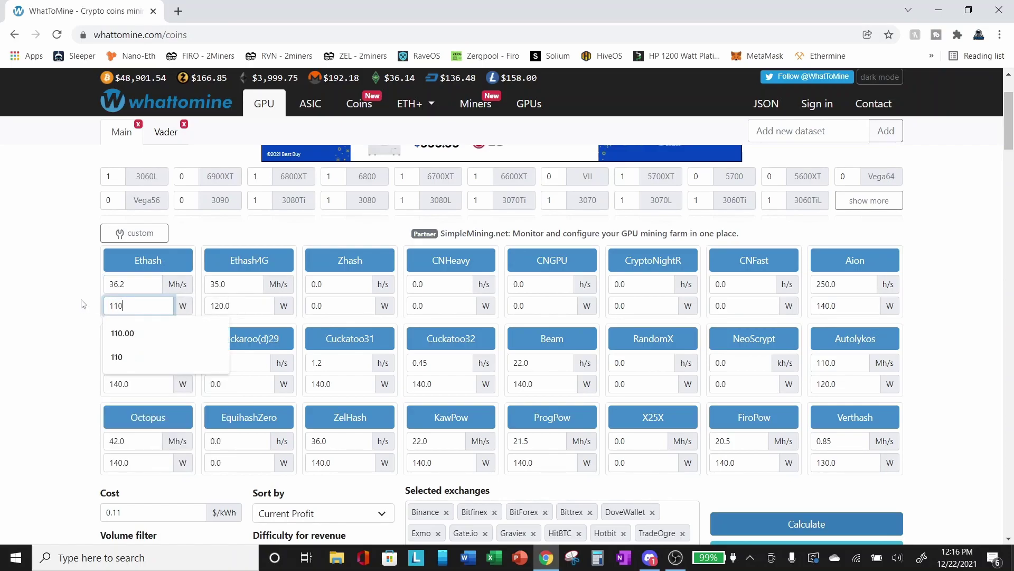
click(82, 304)
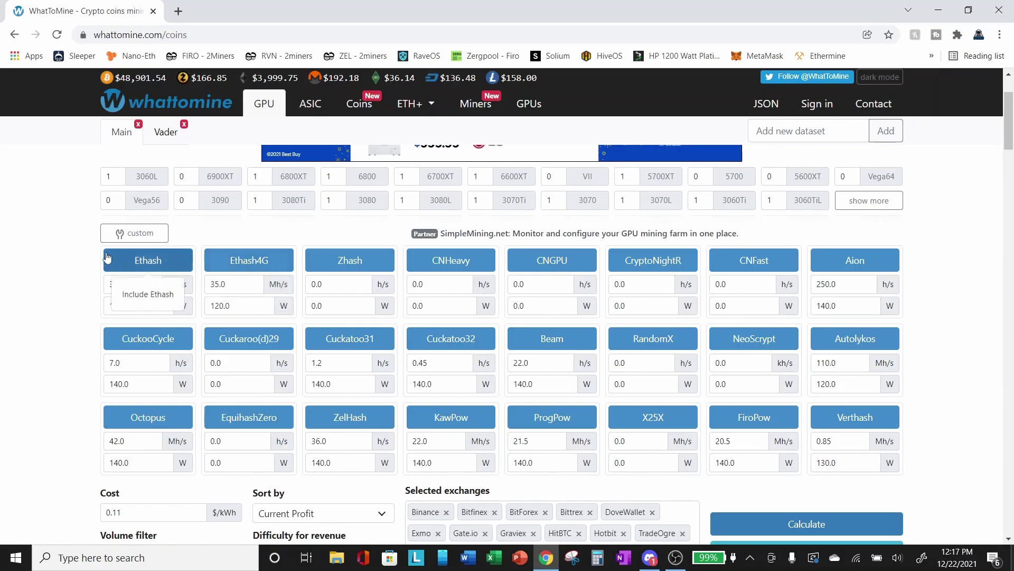
Set the Ethash4G hash rate to 36.2 Mh/s and its power to 110 W.
drag(226, 285, 209, 284)
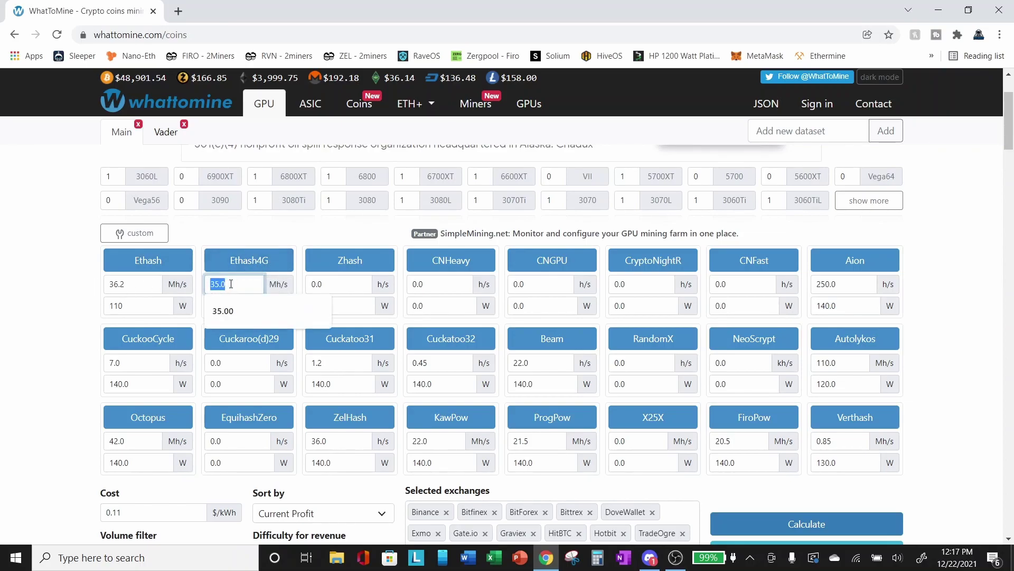
text(36.2)
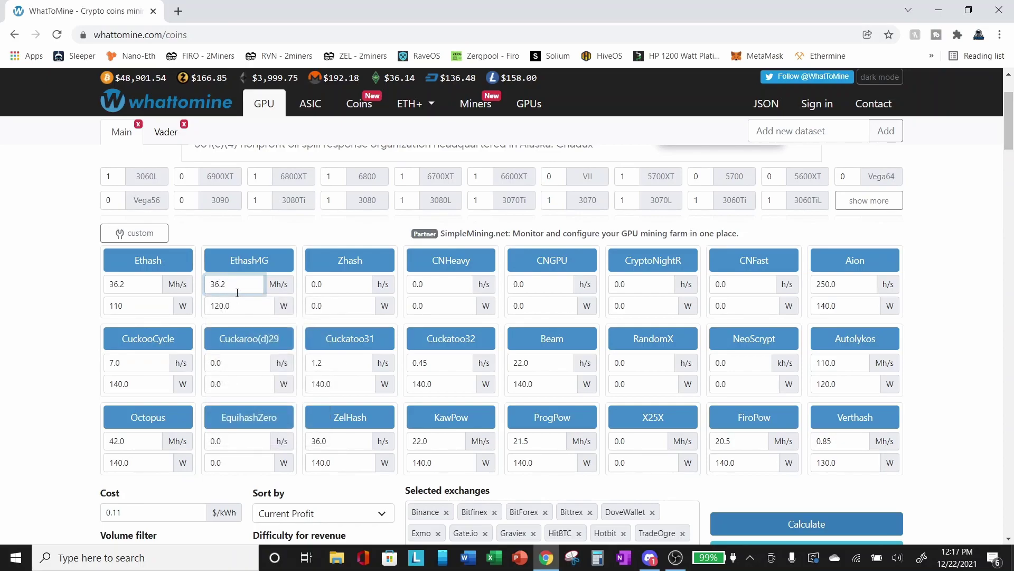
click(237, 305)
drag(237, 306, 189, 303)
text(110)
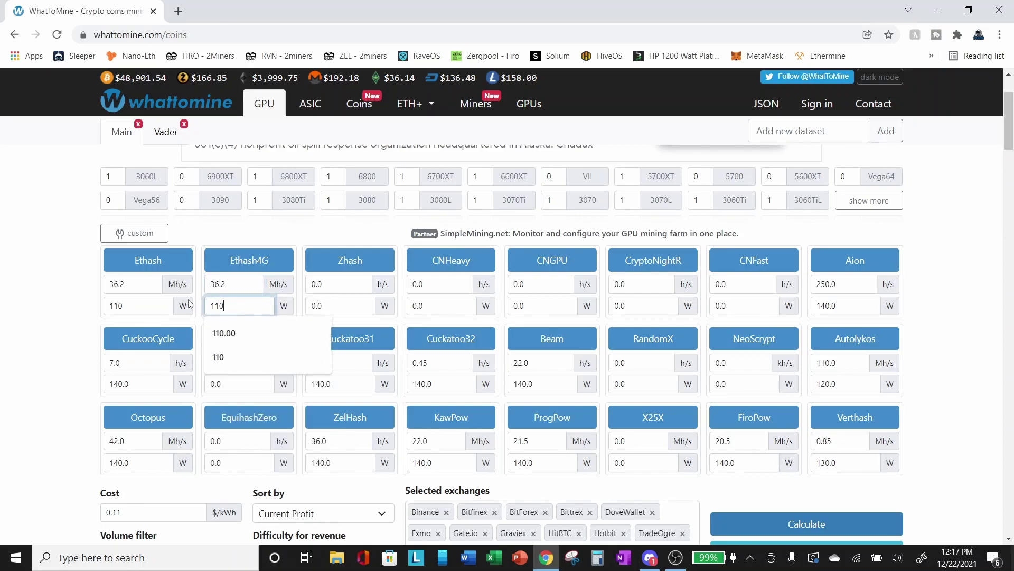
click(452, 313)
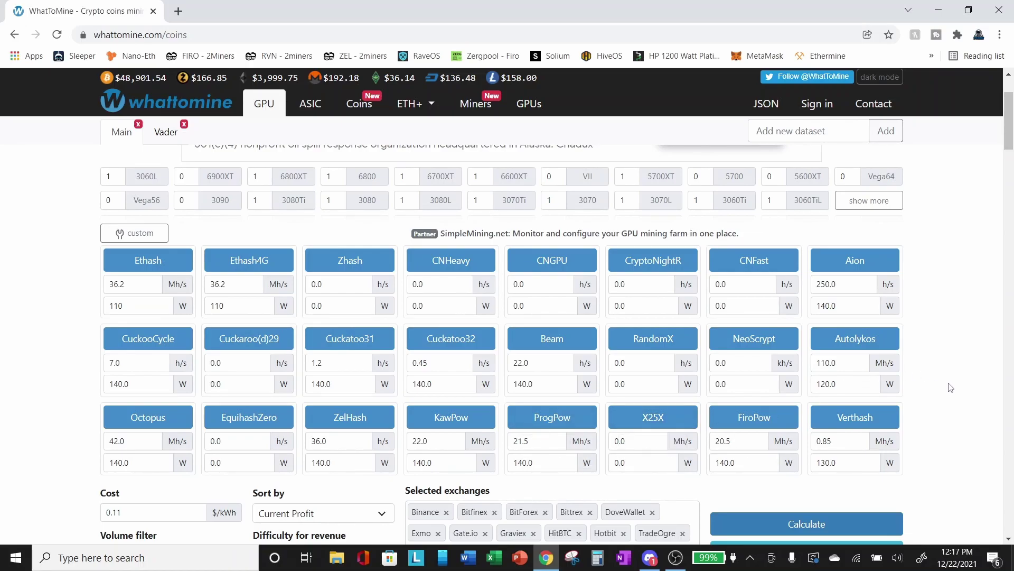
Set the KawPow hash rate to 24 Mh/s and its power to 130 W.
scroll(565, 379, down, 1)
drag(445, 383, 390, 387)
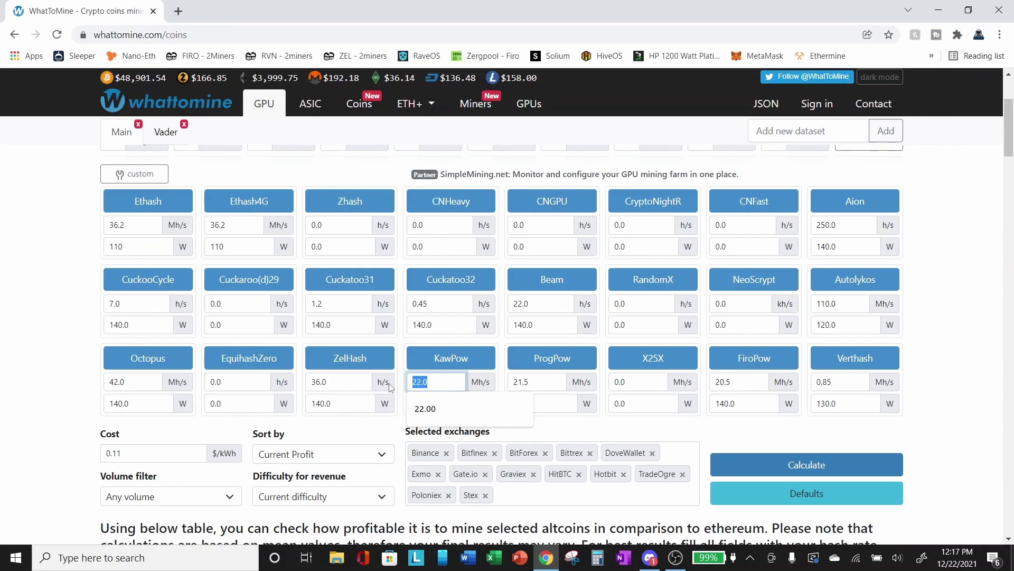
click(413, 402)
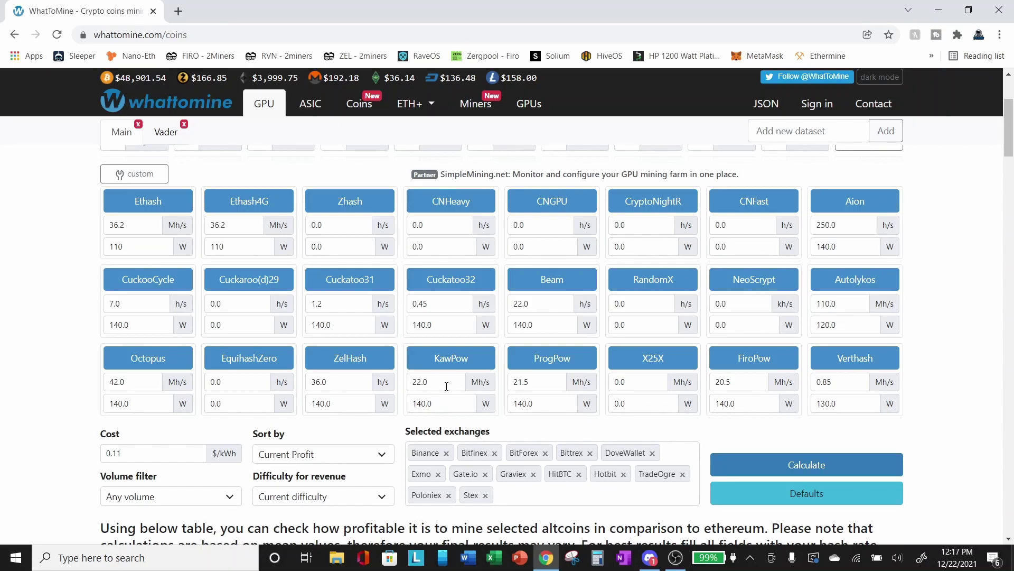
double_click(439, 383)
text(24)
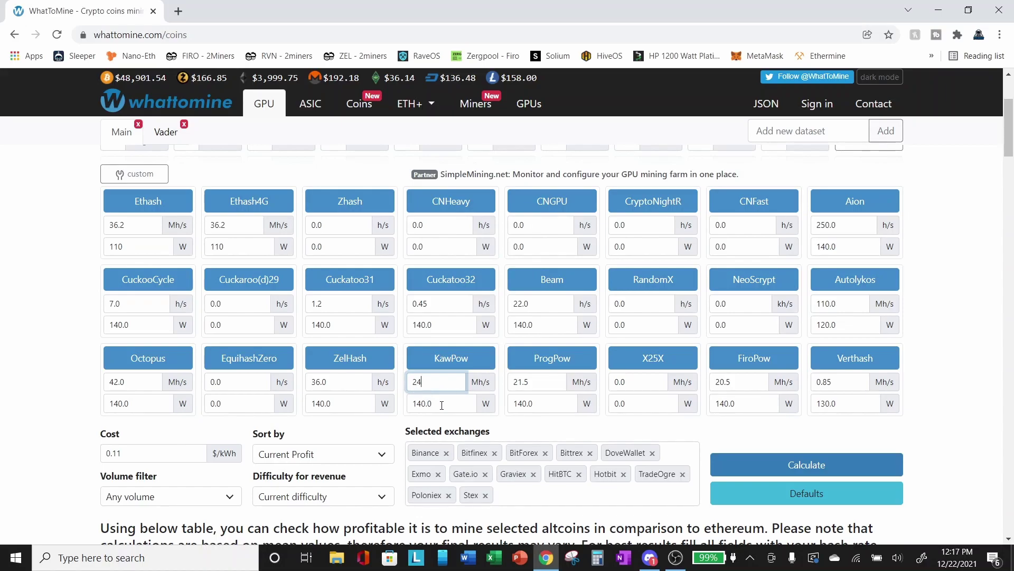
double_click(412, 401)
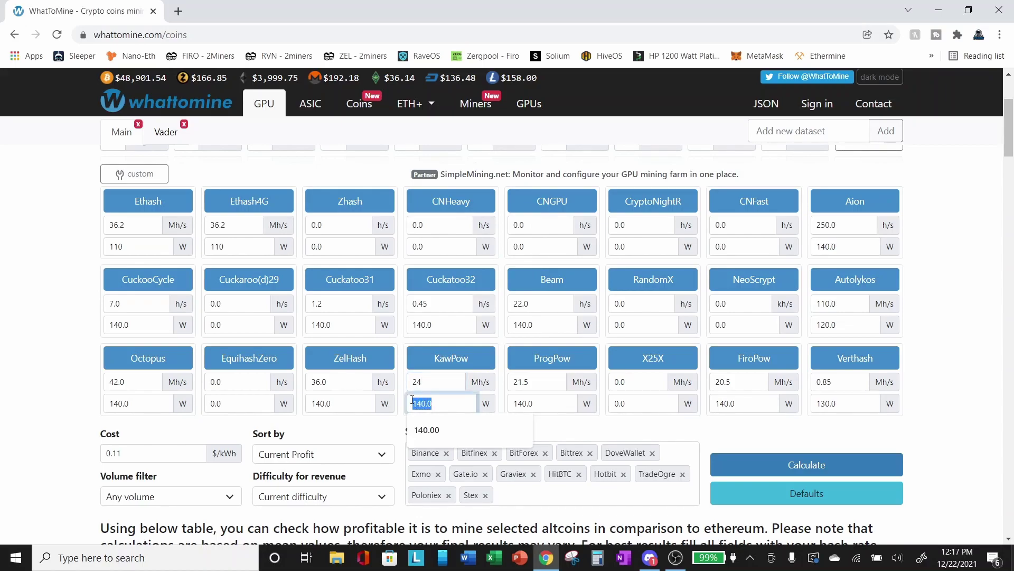
text(130)
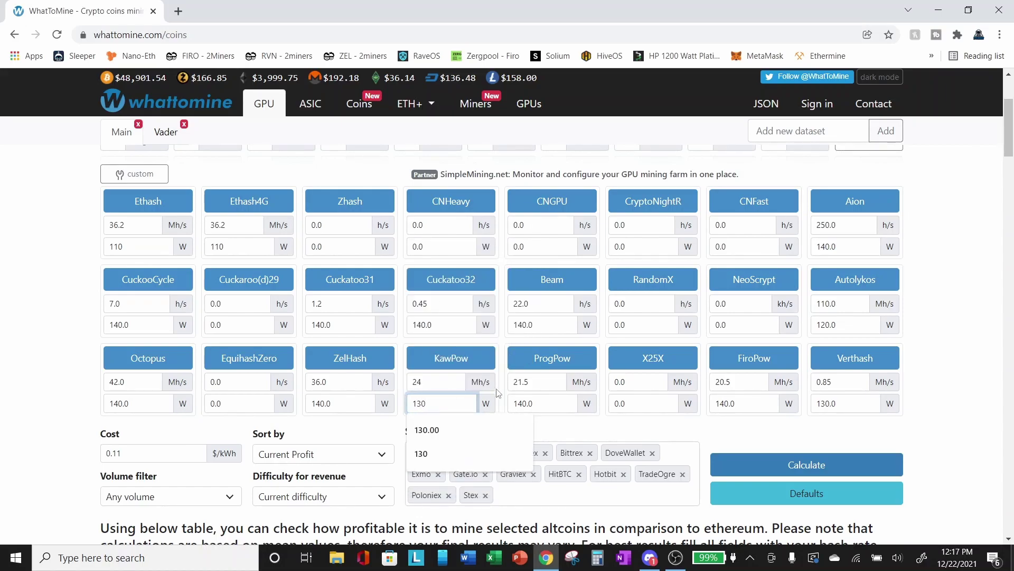
key(Escape)
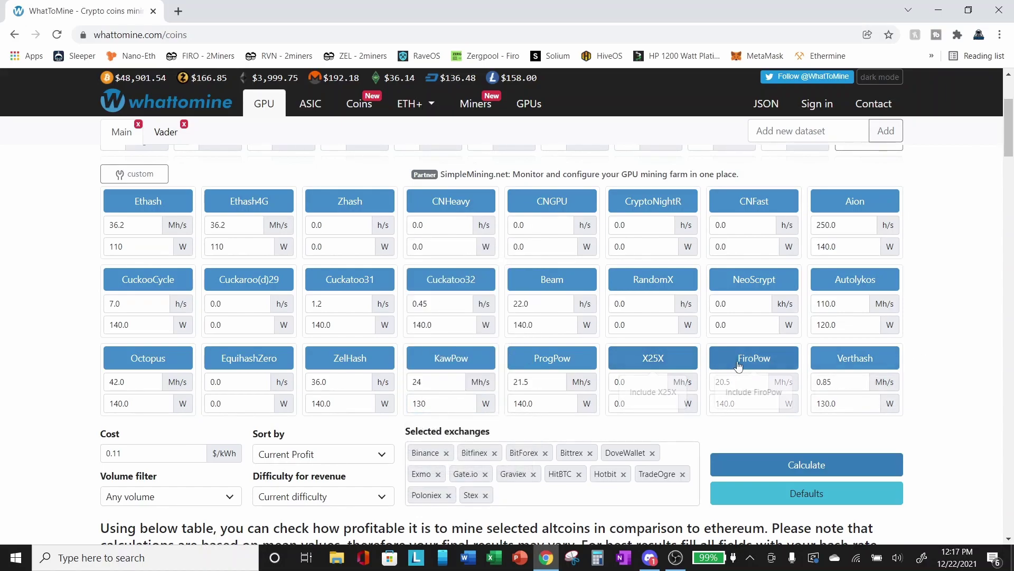
Set the FiroPow hash rate to 24 Mh/s and its power to 130 W.
double_click(709, 382)
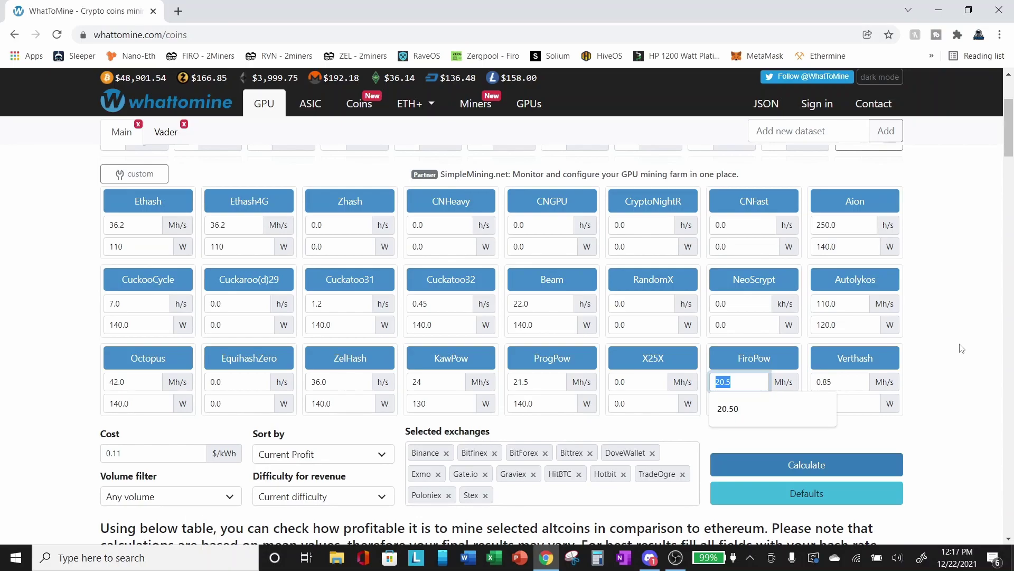
text(24)
key(Tab)
text(130)
click(971, 380)
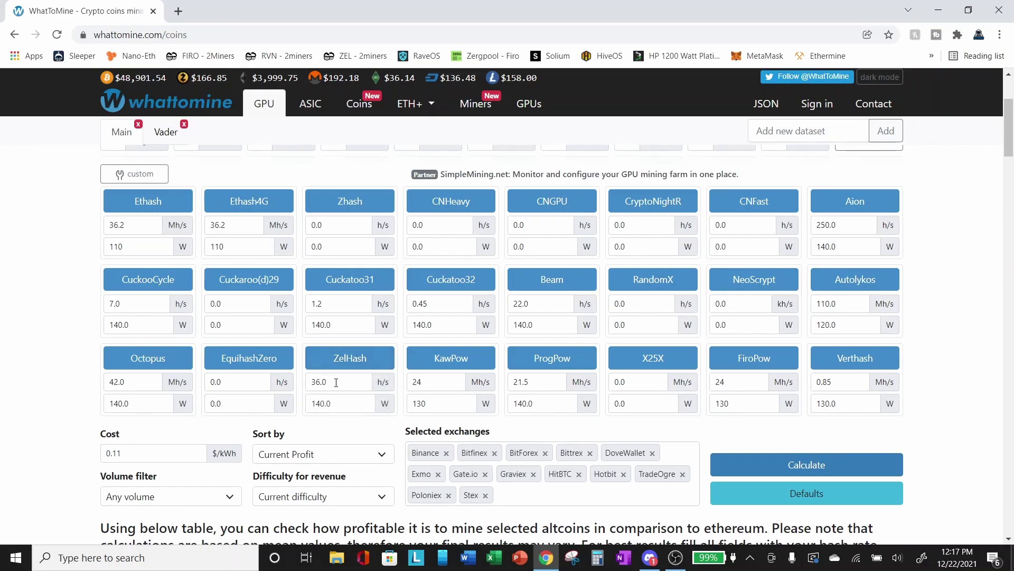
Set the ZelHash hash rate to 39 h/s and its power to 120 W.
double_click(311, 381)
text(39)
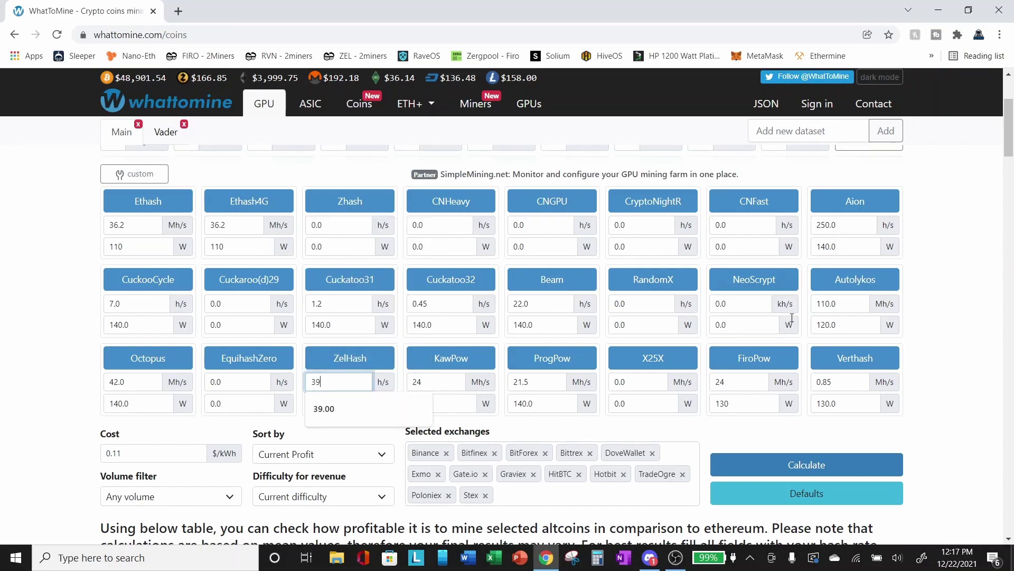
click(61, 328)
double_click(328, 399)
text(120)
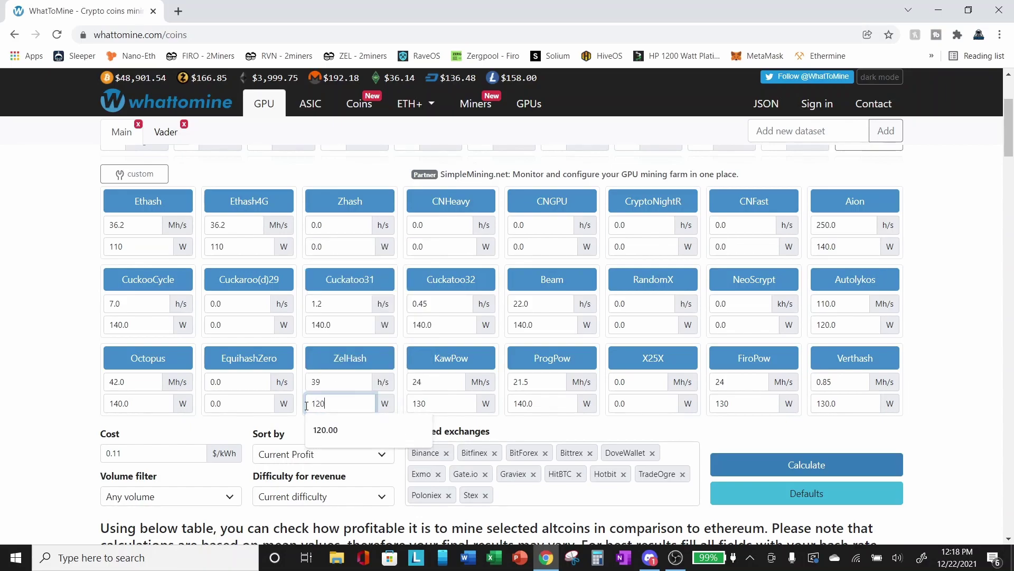
click(75, 359)
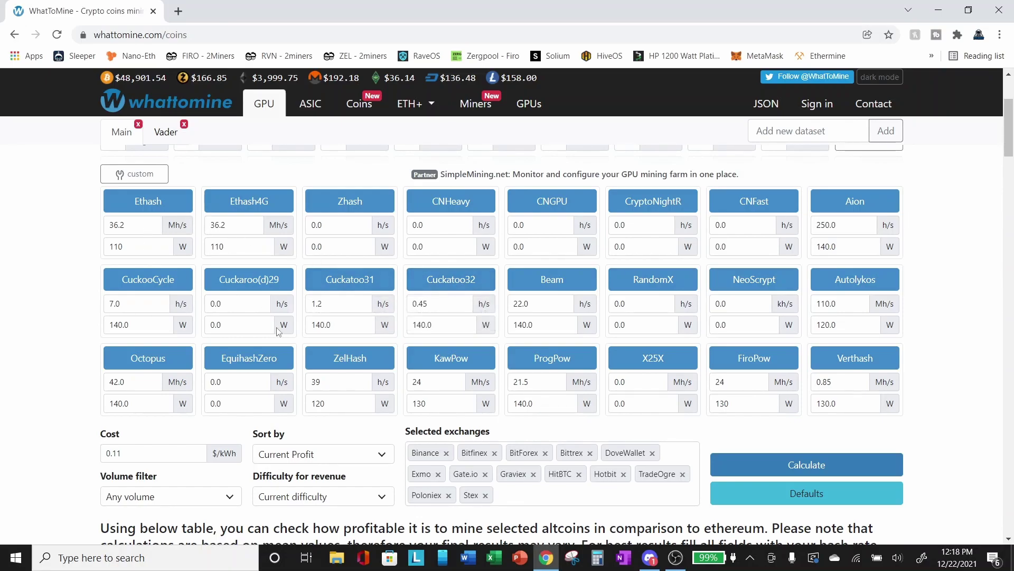
click(171, 205)
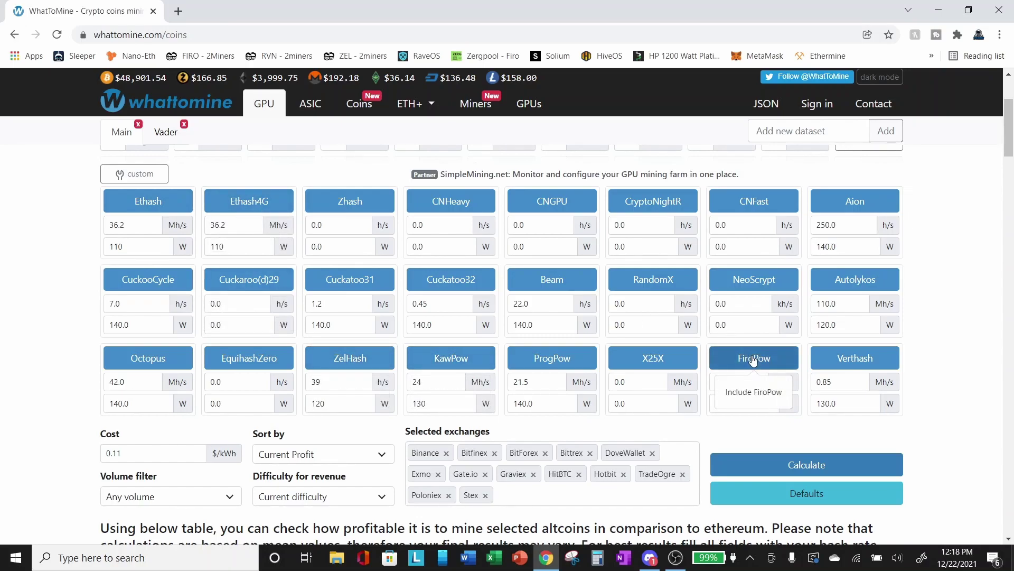
Set the Autolykos hash rate to 120 Mh/s and its power to 100 W.
double_click(855, 301)
text(120)
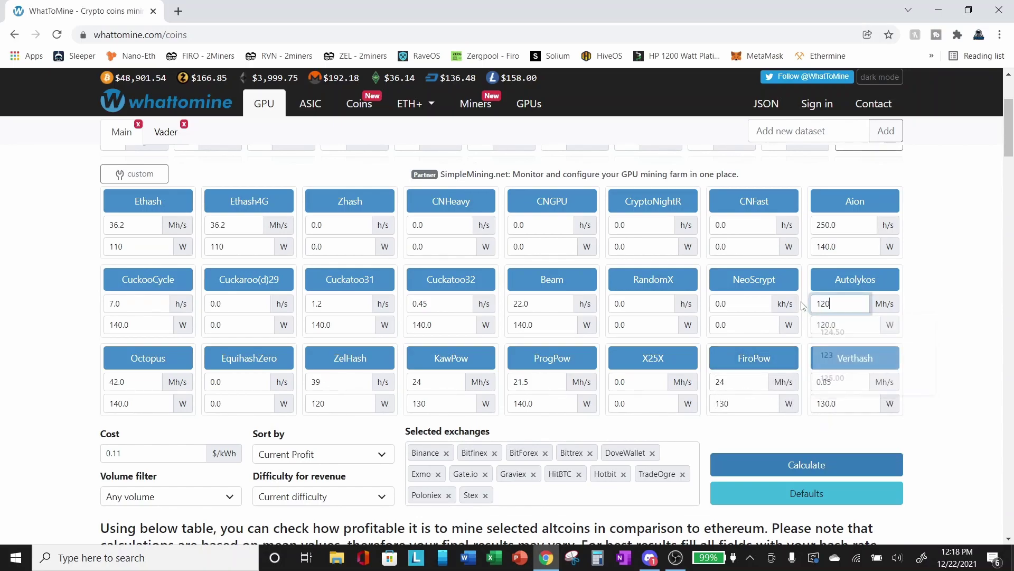
click(947, 299)
double_click(856, 322)
text(100)
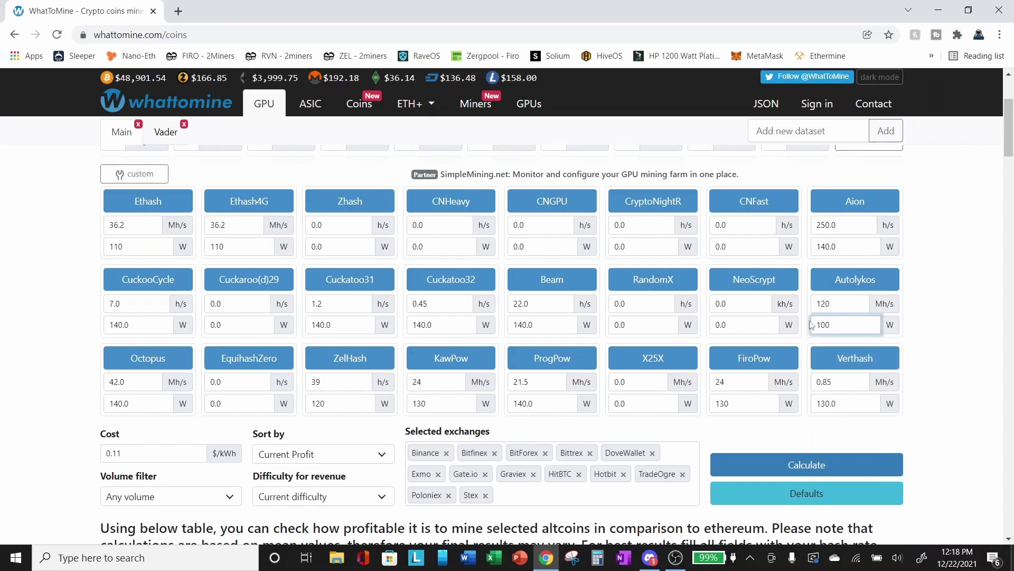
click(941, 332)
Base the revenue calculation on the average difficulty of the last 24h.
scroll(941, 332, down, 1)
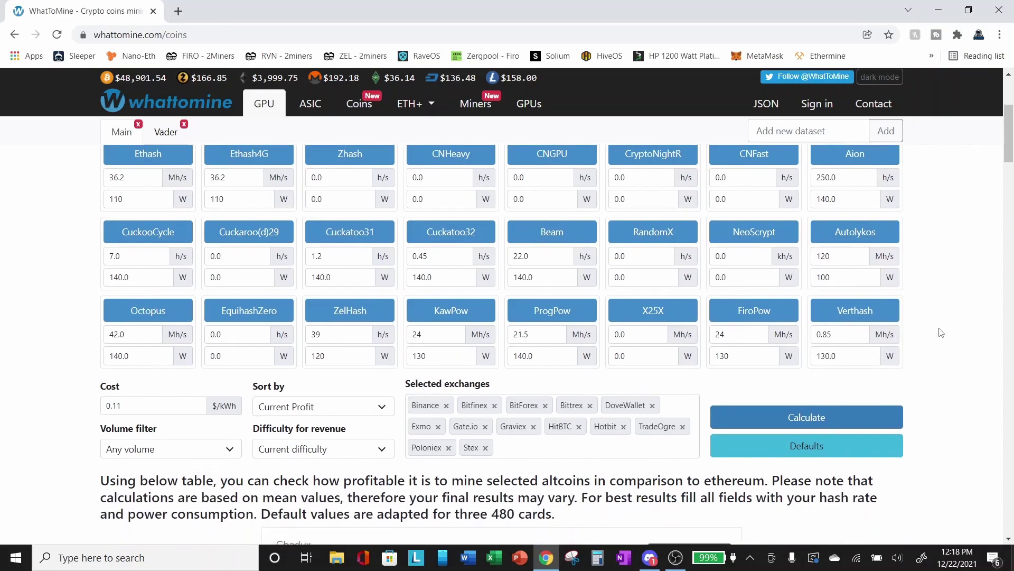
scroll(941, 333, up, 1)
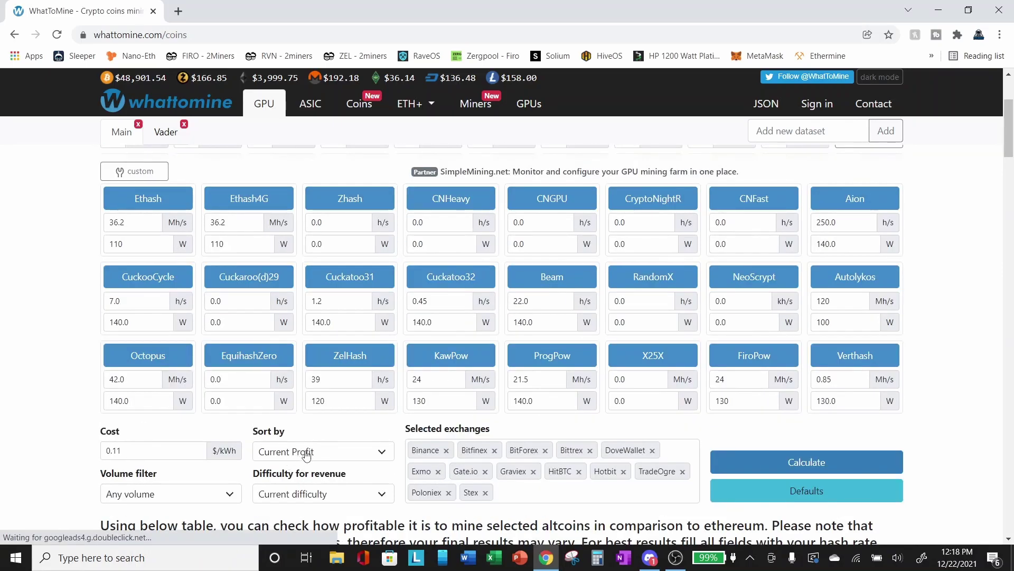
scroll(224, 412, down, 2)
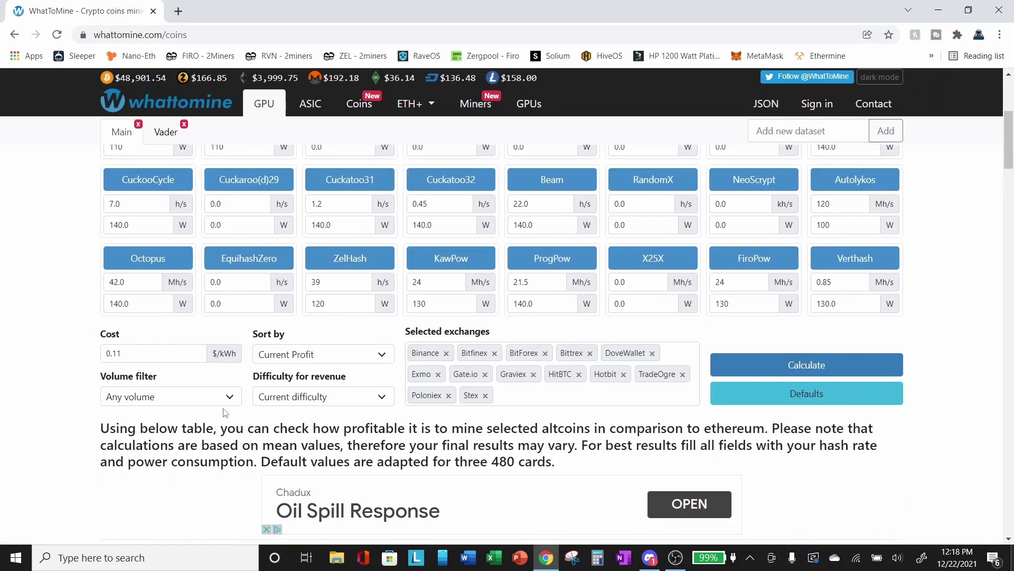
click(354, 400)
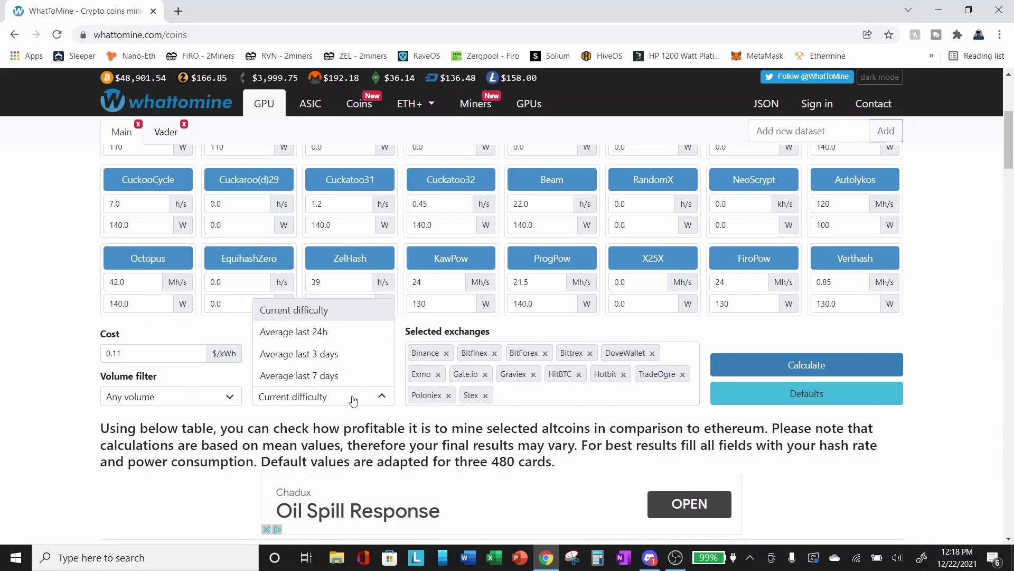
click(291, 333)
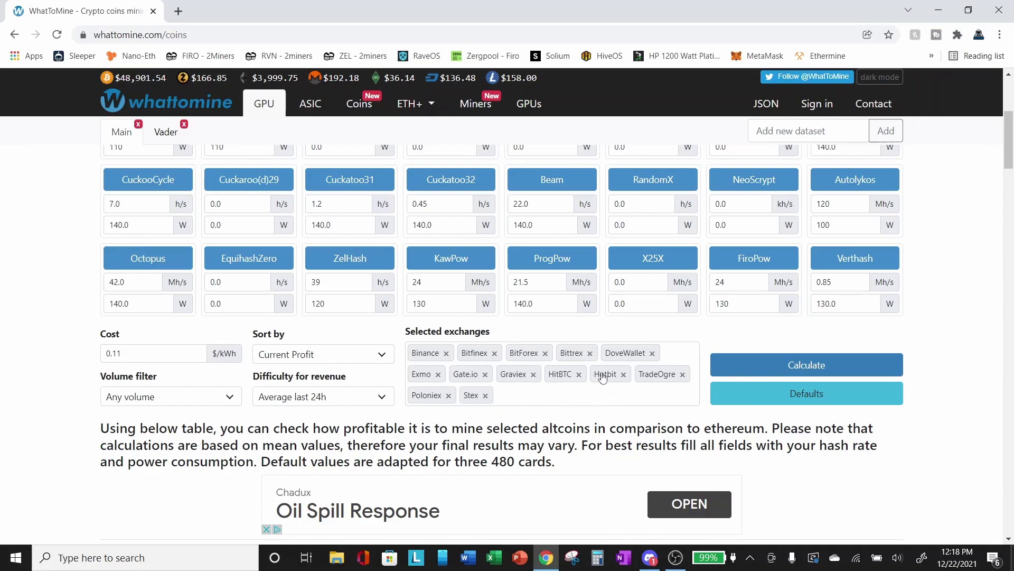
Calculate mining profitability with the entered hash rates, powers and 24-hour average difficulty, and review the top-ranked coins.
click(802, 366)
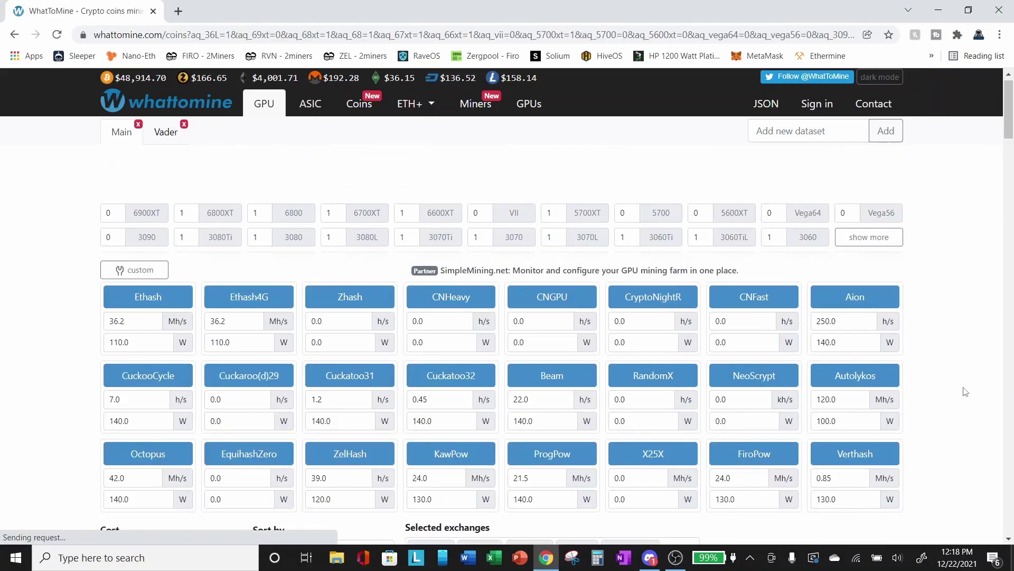
scroll(966, 391, down, 3)
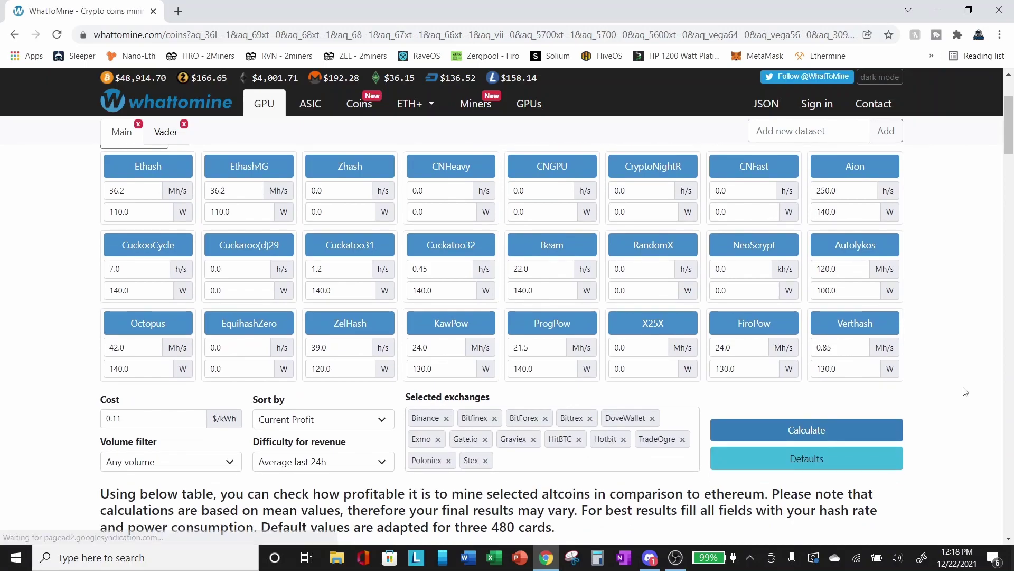
scroll(966, 392, down, 3)
scroll(966, 392, down, 4)
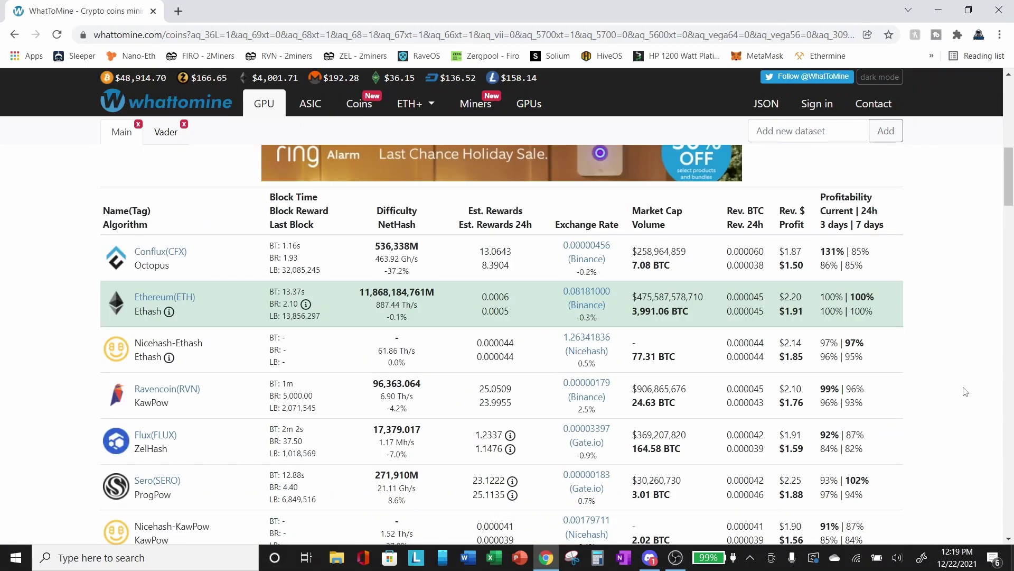
scroll(966, 391, down, 2)
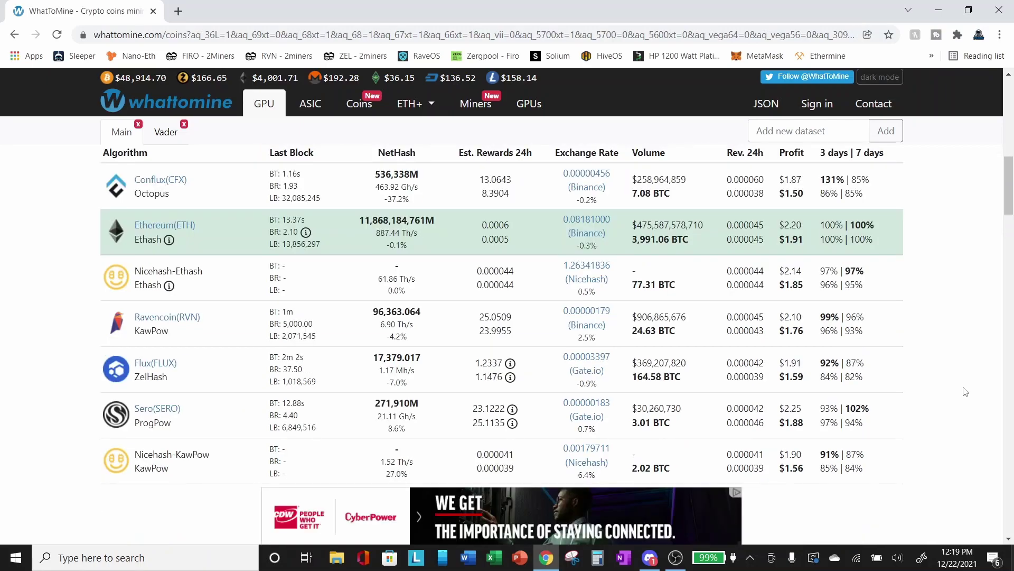
scroll(966, 391, down, 1)
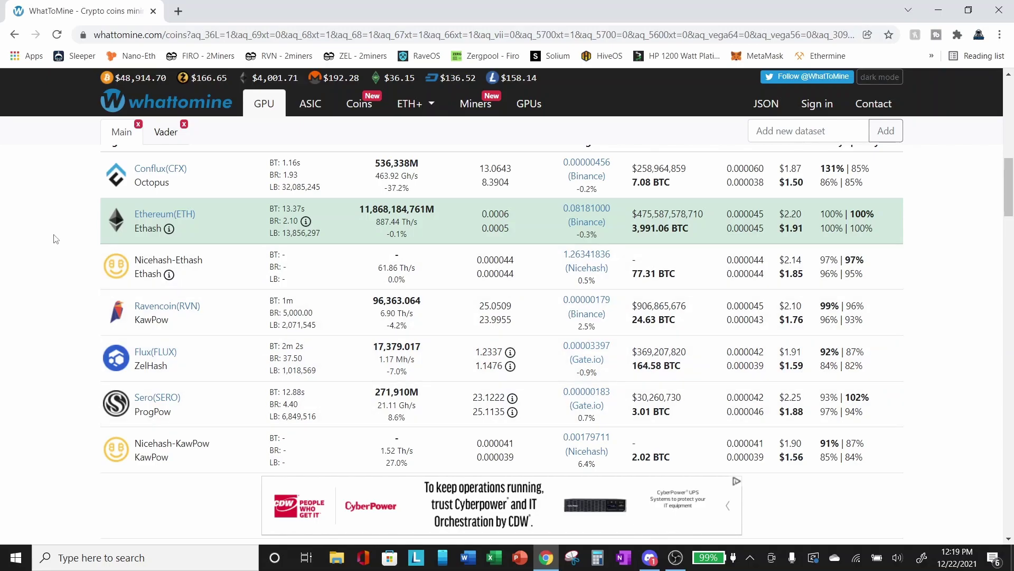
scroll(45, 235, up, 1)
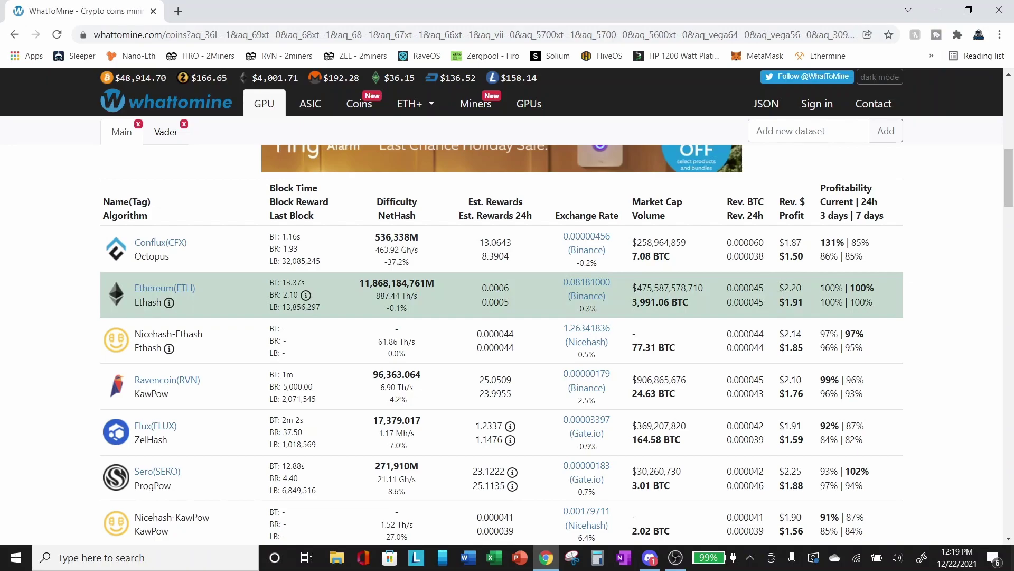
Compare the revenue and profit of the highest-ranked coins against the hash rate, power and cost settings.
scroll(935, 263, up, 7)
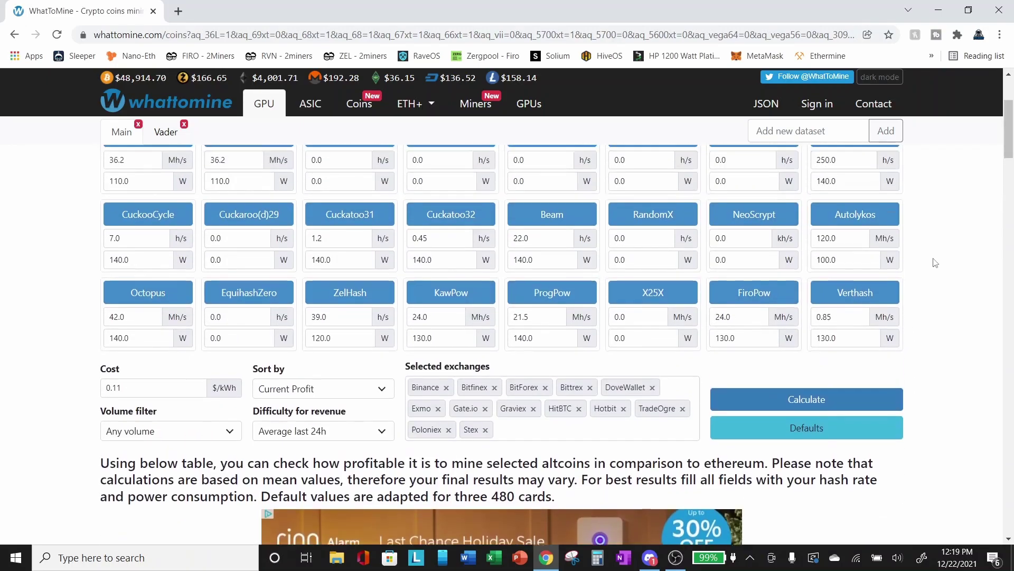
scroll(935, 262, up, 2)
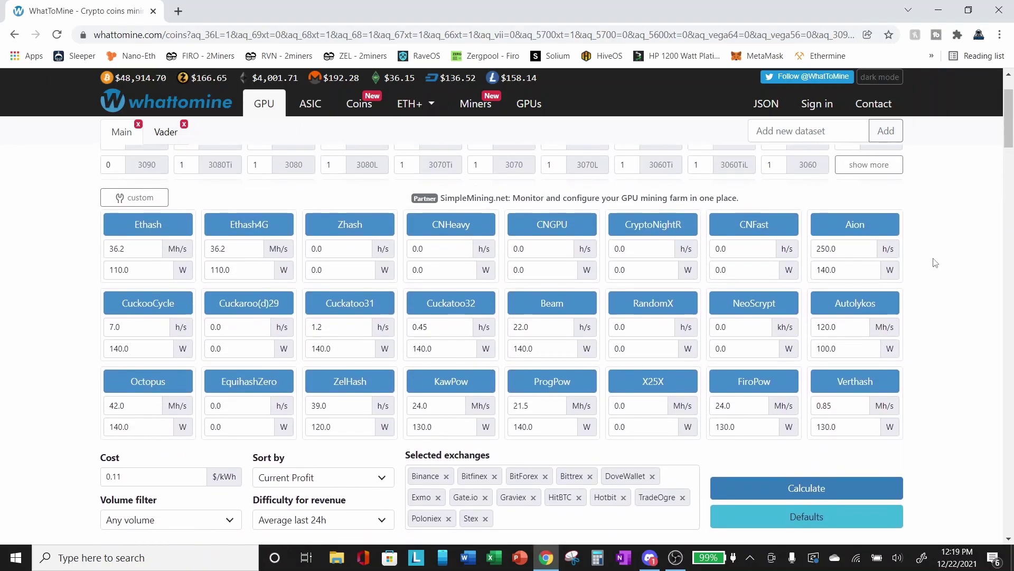
scroll(935, 263, down, 10)
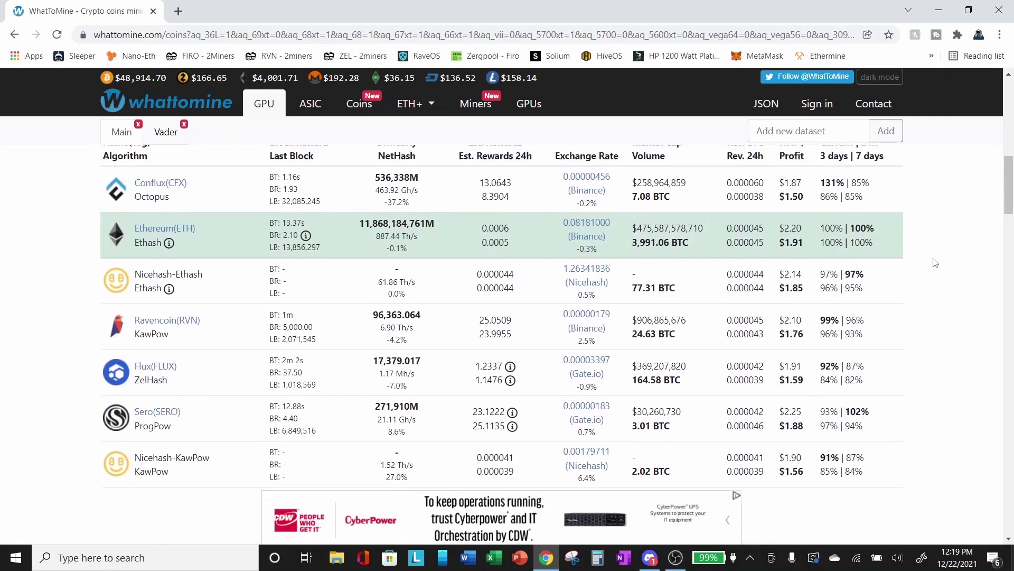
scroll(935, 263, down, 6)
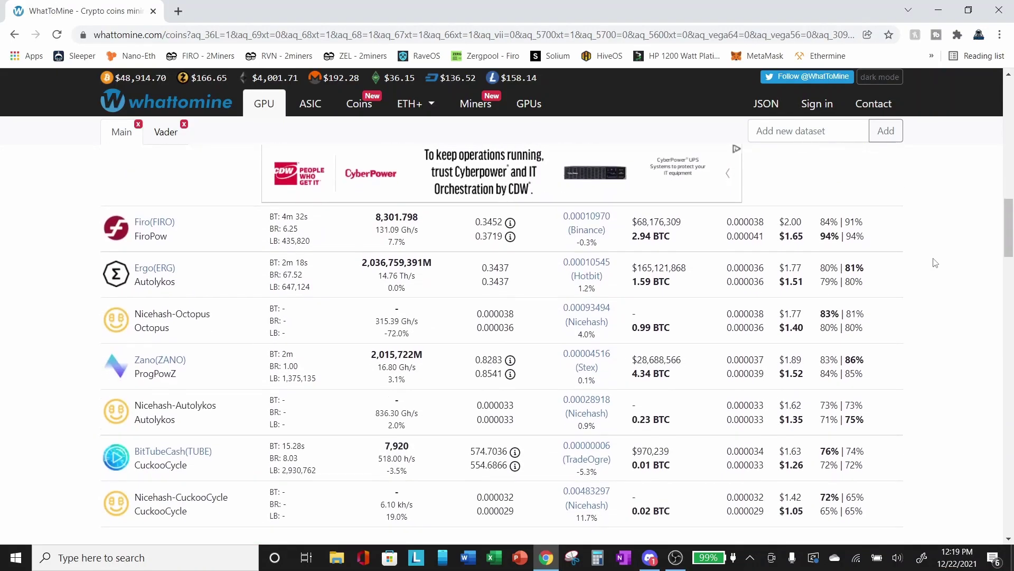
scroll(935, 262, up, 9)
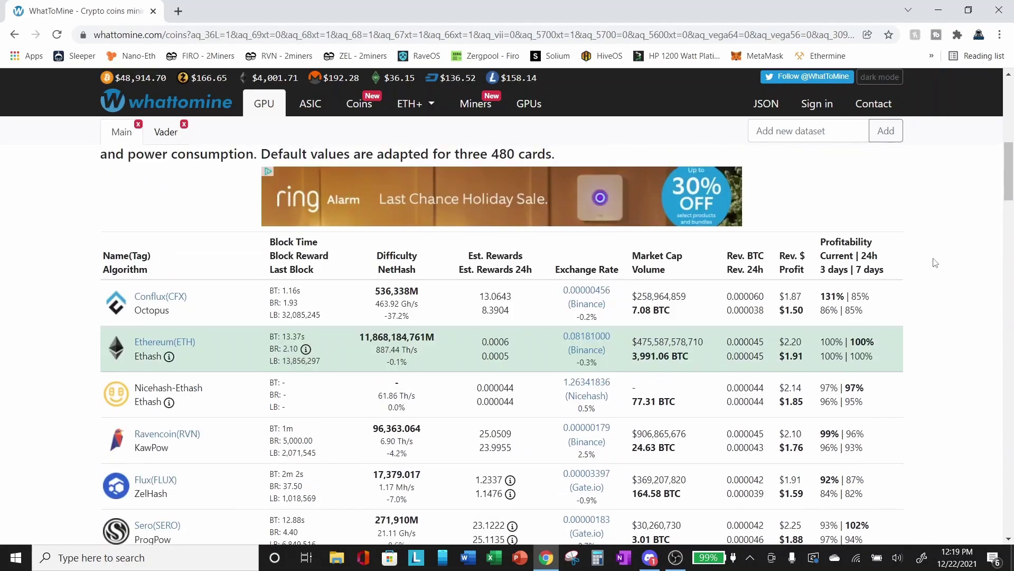
scroll(935, 262, up, 5)
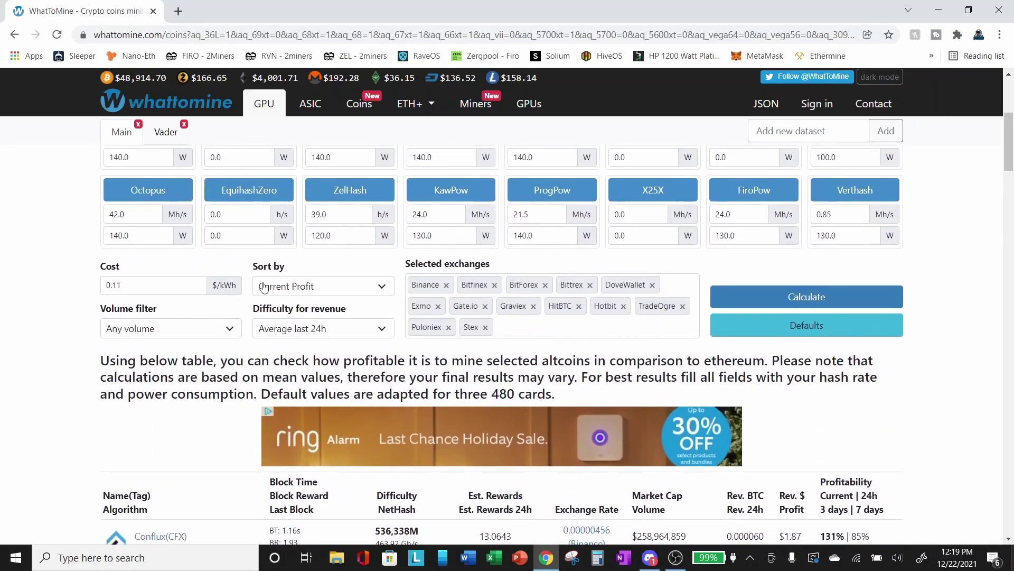
scroll(948, 408, down, 1)
scroll(948, 408, down, 3)
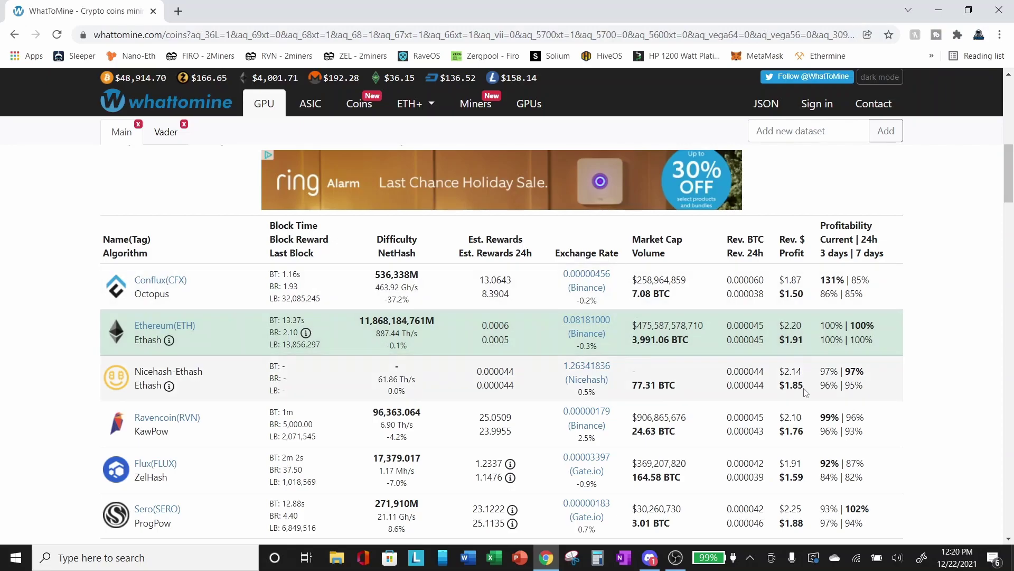
scroll(806, 408, down, 1)
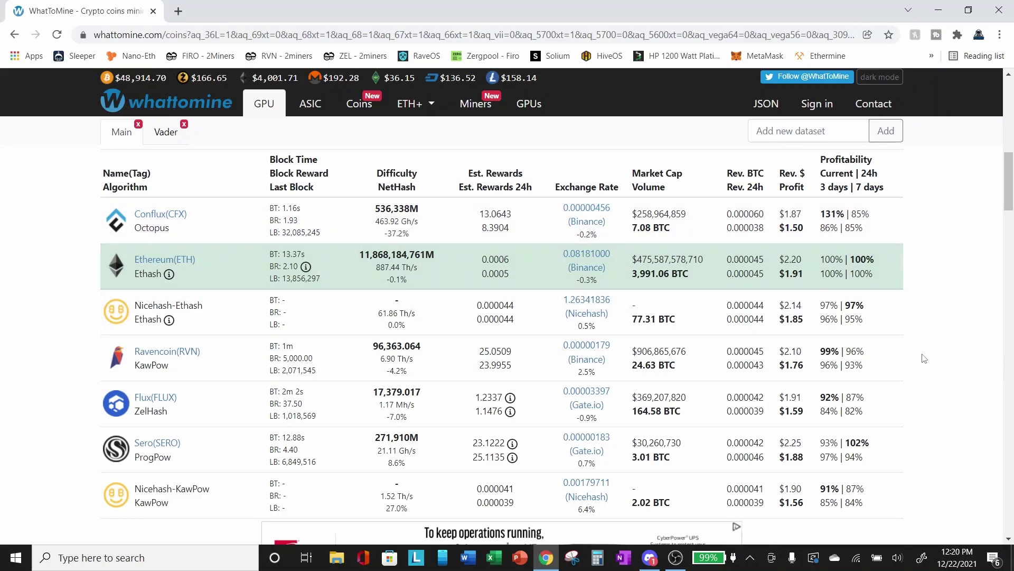
scroll(924, 359, down, 1)
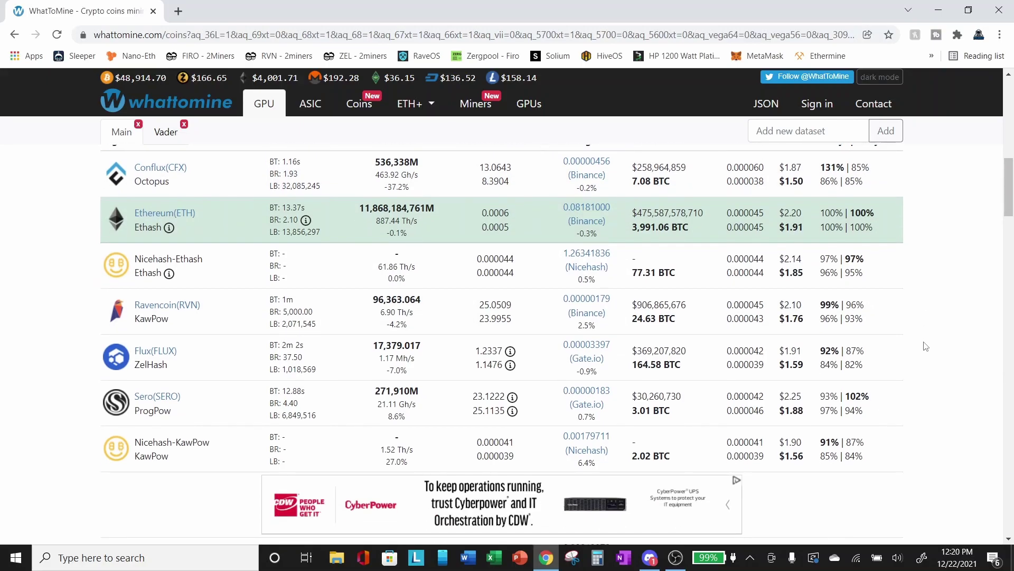
Examine the profit figures of the lower-ranked coins down to the end of the profitability table.
scroll(924, 359, down, 10)
scroll(925, 346, down, 10)
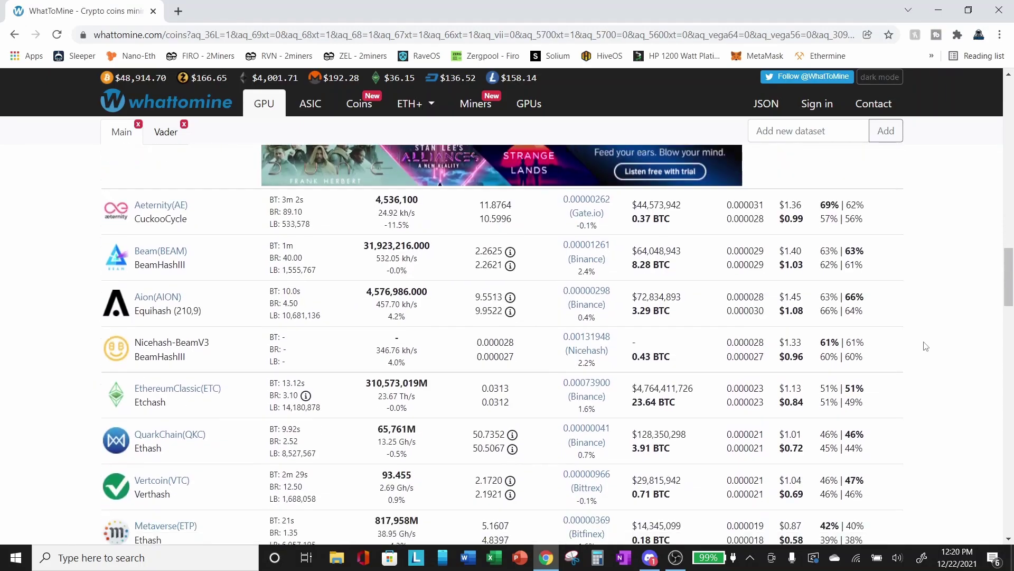
scroll(926, 346, down, 10)
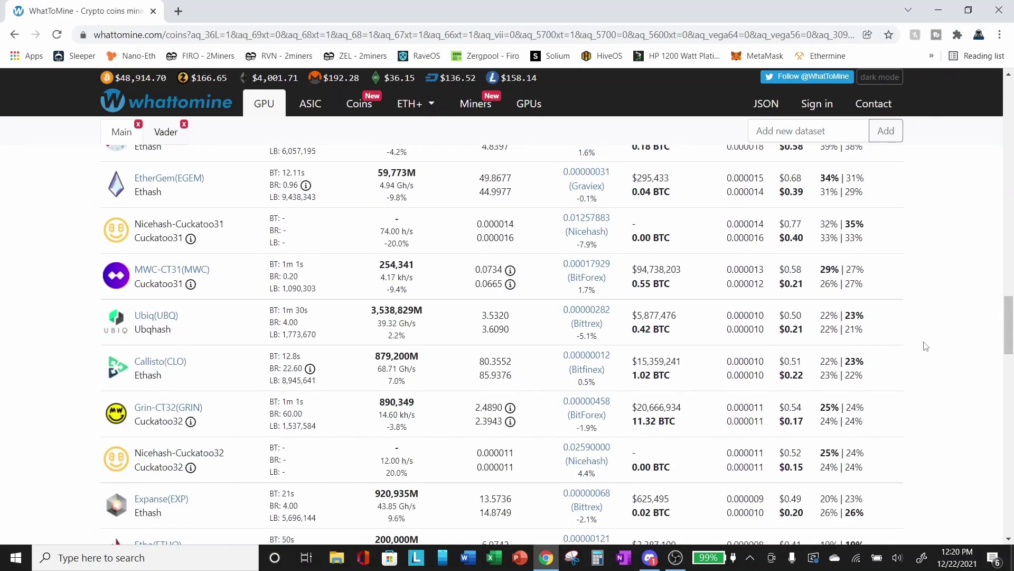
scroll(926, 346, down, 2)
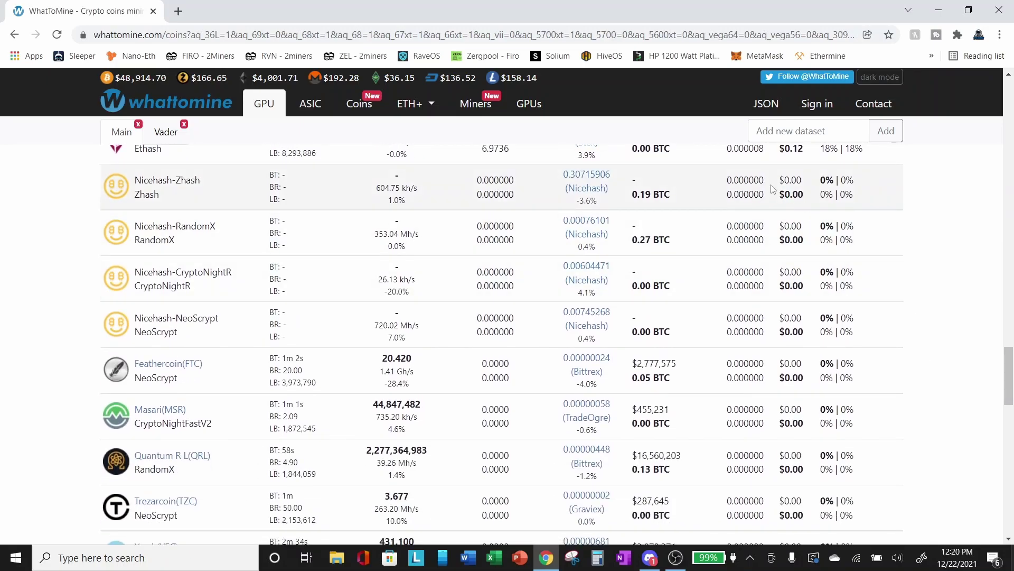
scroll(704, 349, down, 2)
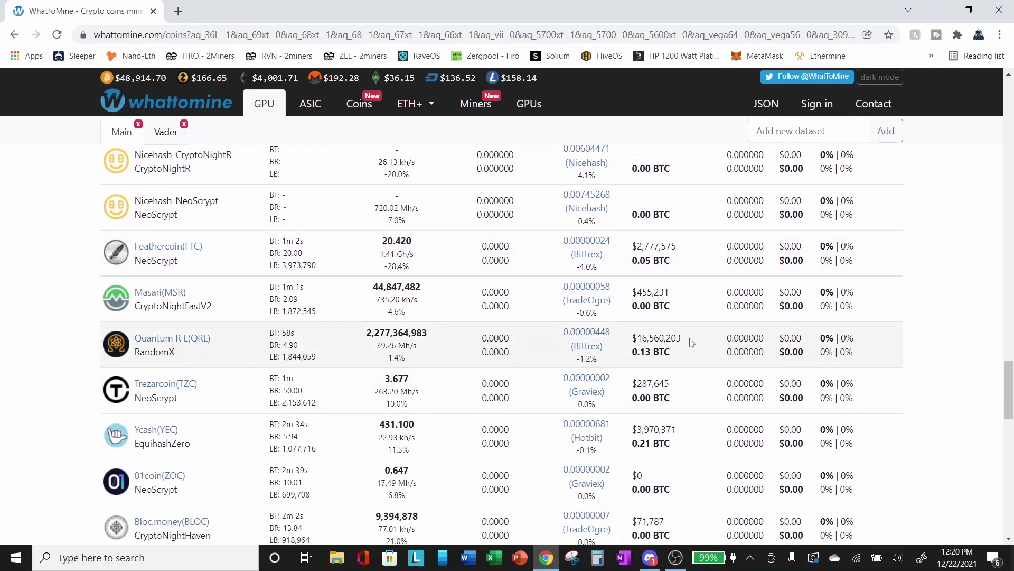
scroll(528, 407, down, 3)
scroll(527, 469, down, 4)
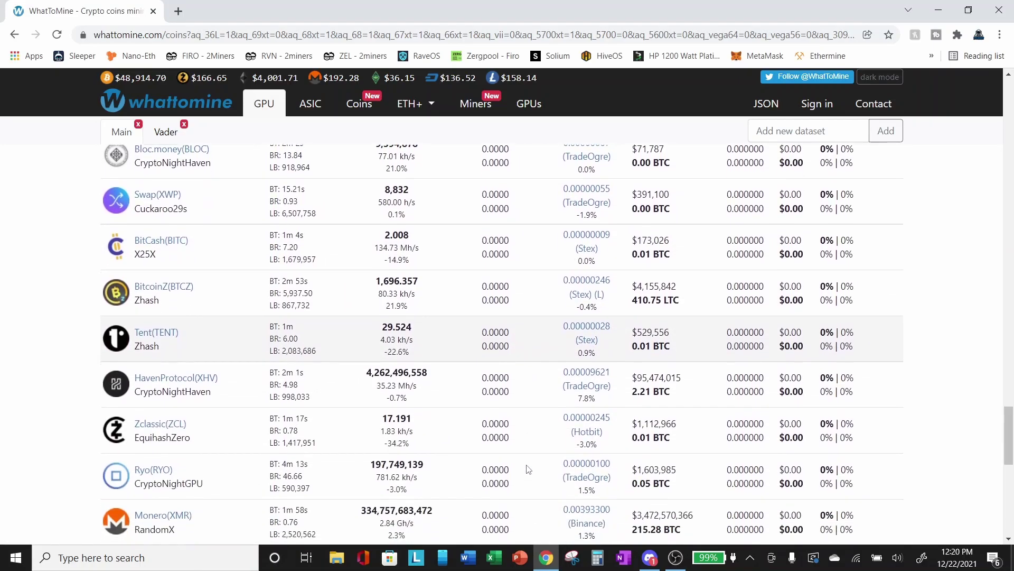
scroll(527, 469, down, 5)
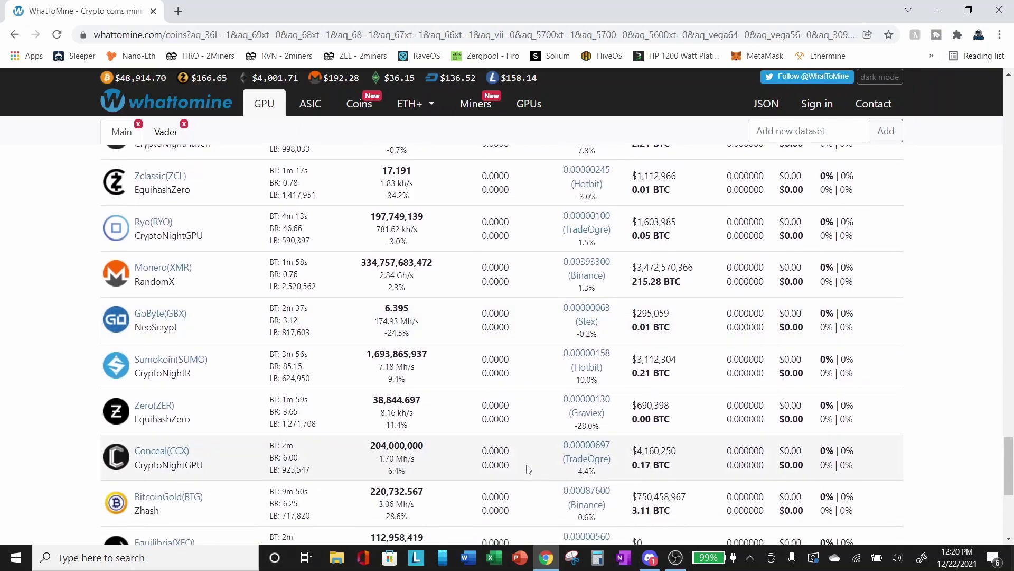
scroll(527, 469, down, 2)
scroll(526, 391, down, 3)
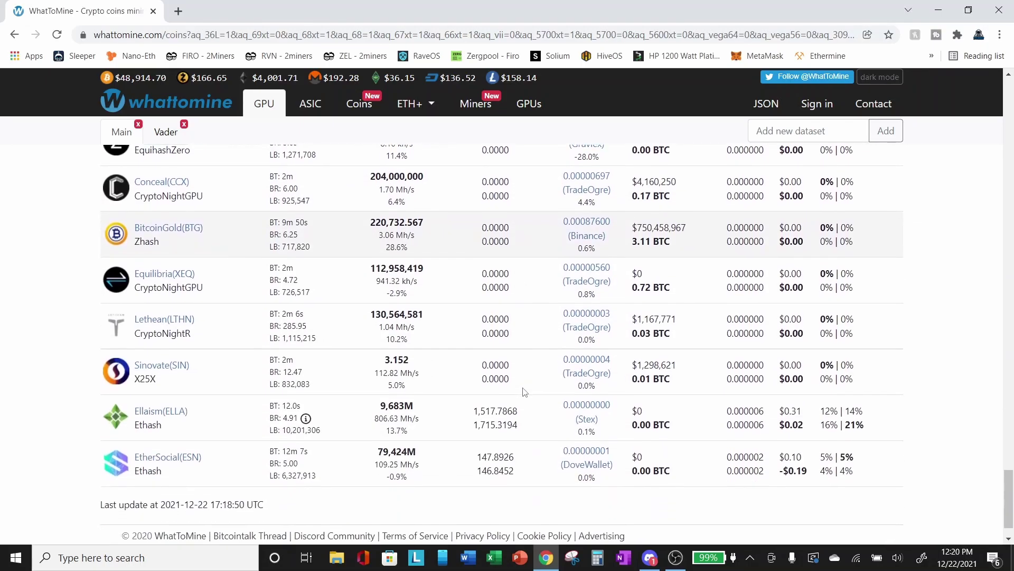
scroll(525, 391, down, 1)
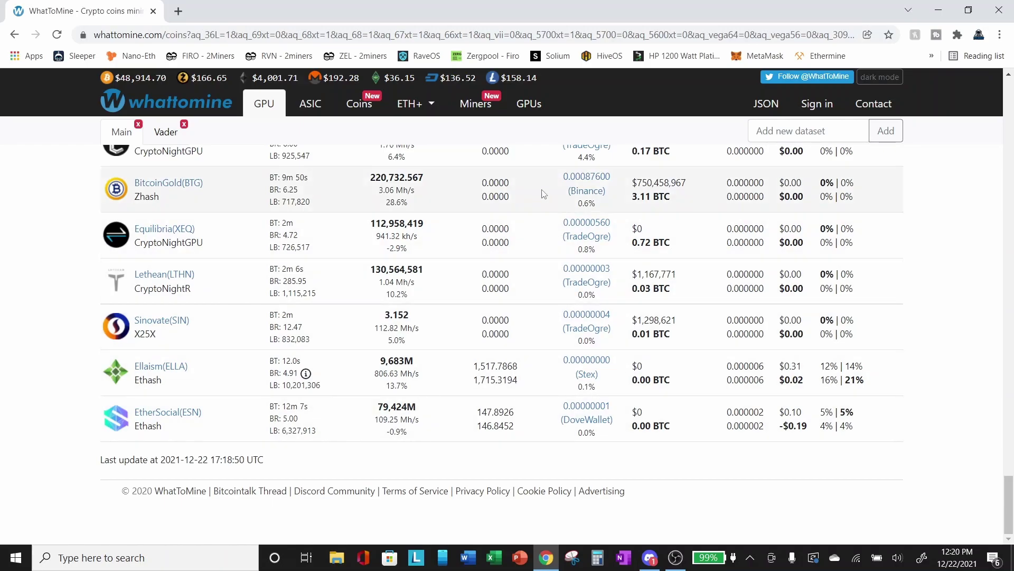
scroll(543, 193, up, 3)
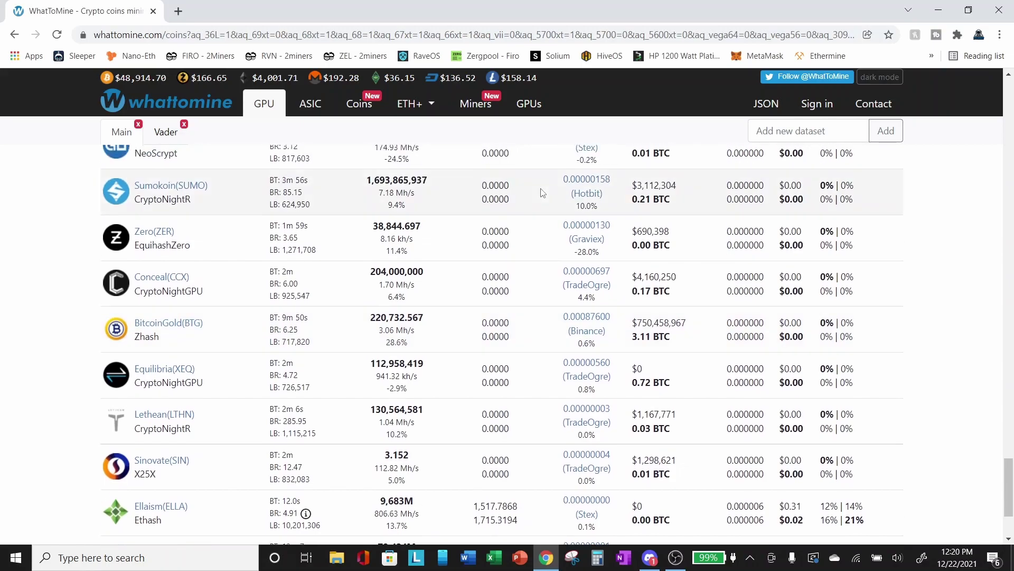
scroll(542, 269, down, 3)
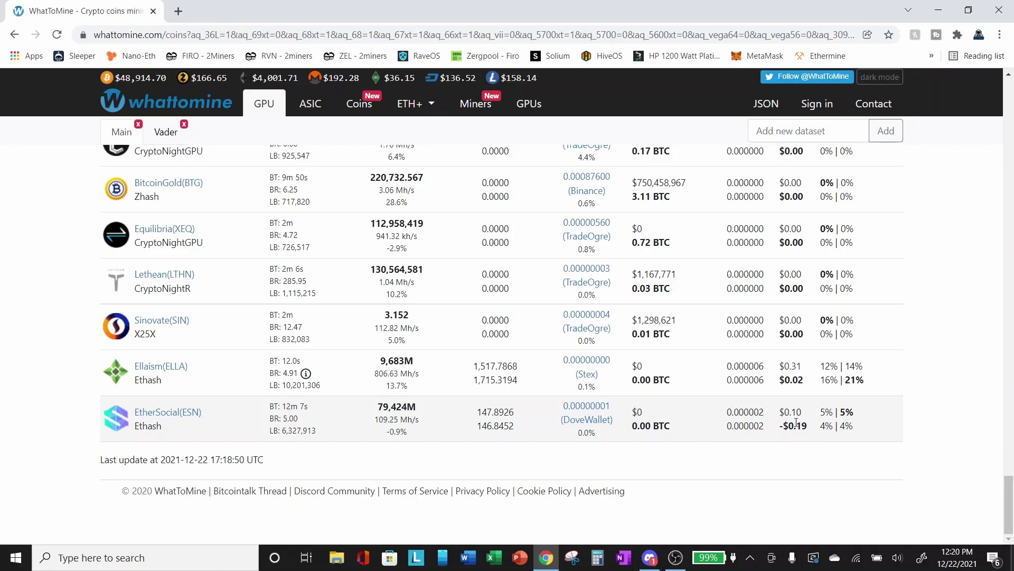
Return to the start of the page and review the algorithm hash rates, powers and calculation settings.
click(1009, 305)
scroll(949, 307, up, 20)
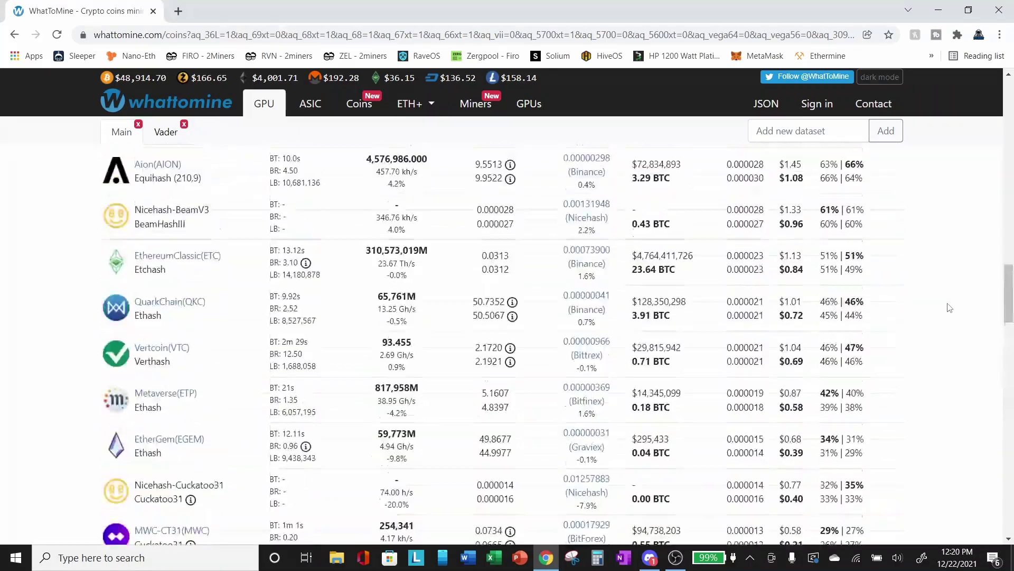
scroll(950, 307, up, 10)
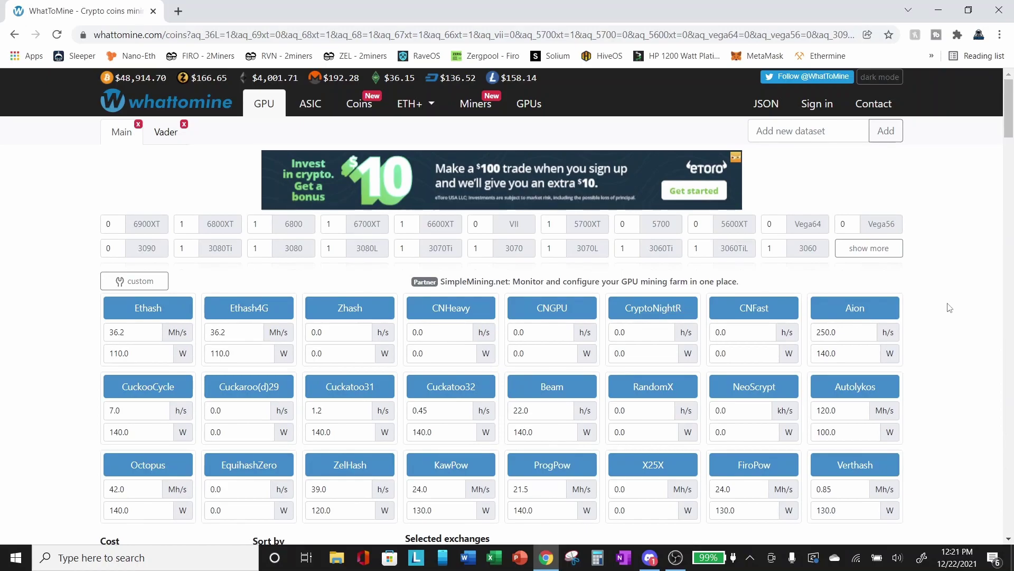
scroll(949, 308, down, 1)
scroll(949, 307, down, 1)
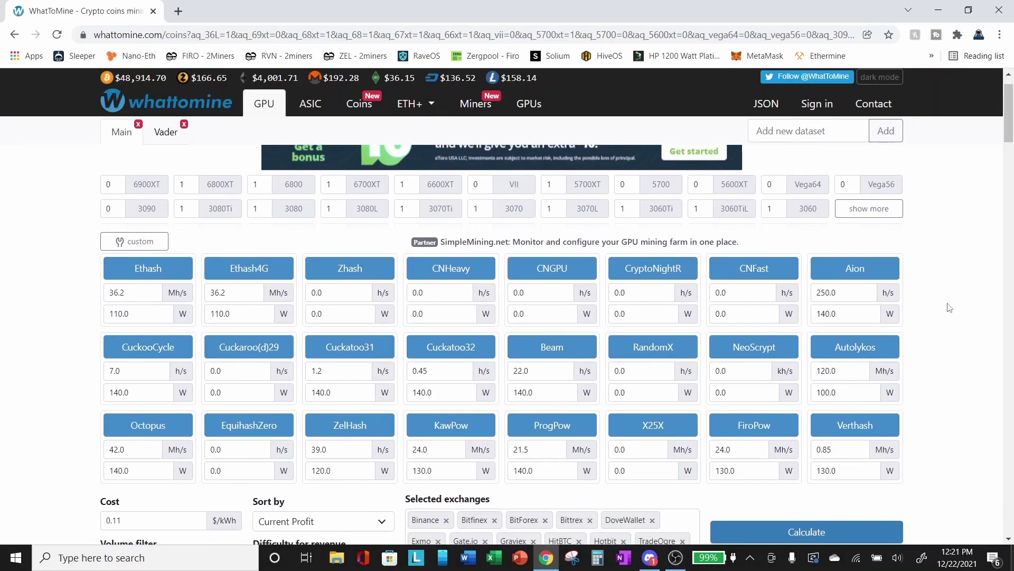
scroll(949, 307, down, 1)
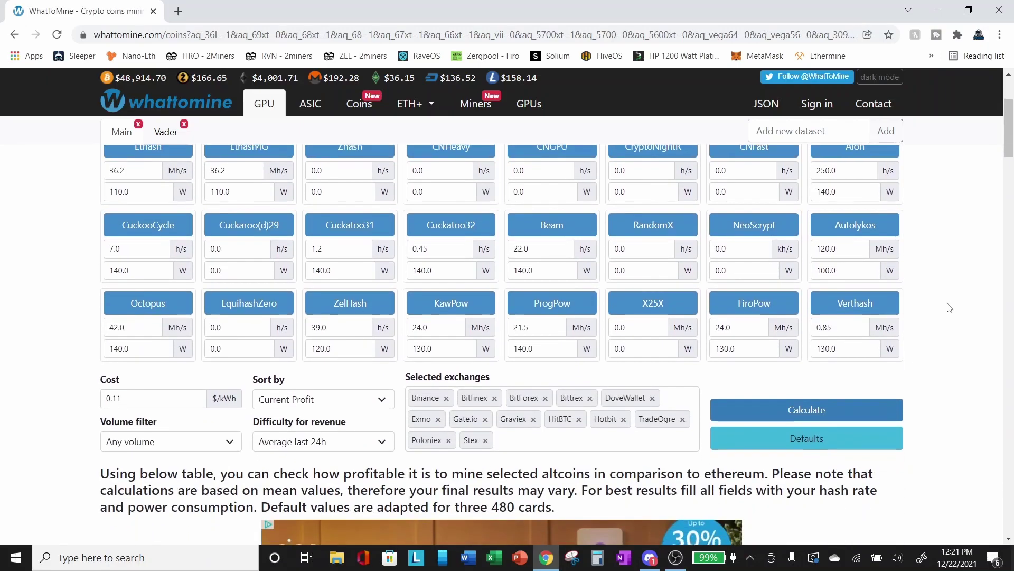
scroll(950, 307, up, 1)
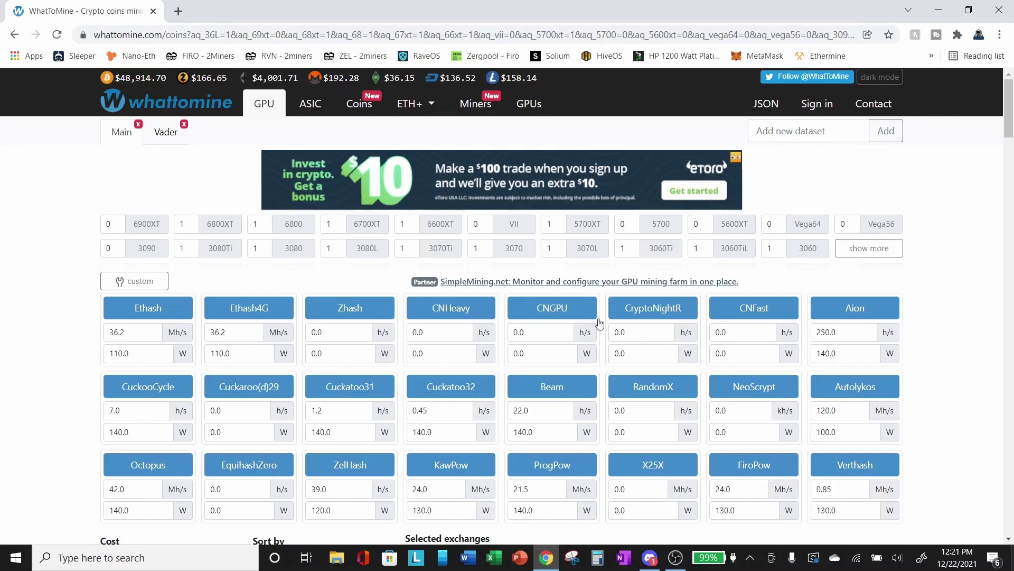
Expand the GPU selection to show every available card model and look over the calculator inputs.
click(858, 254)
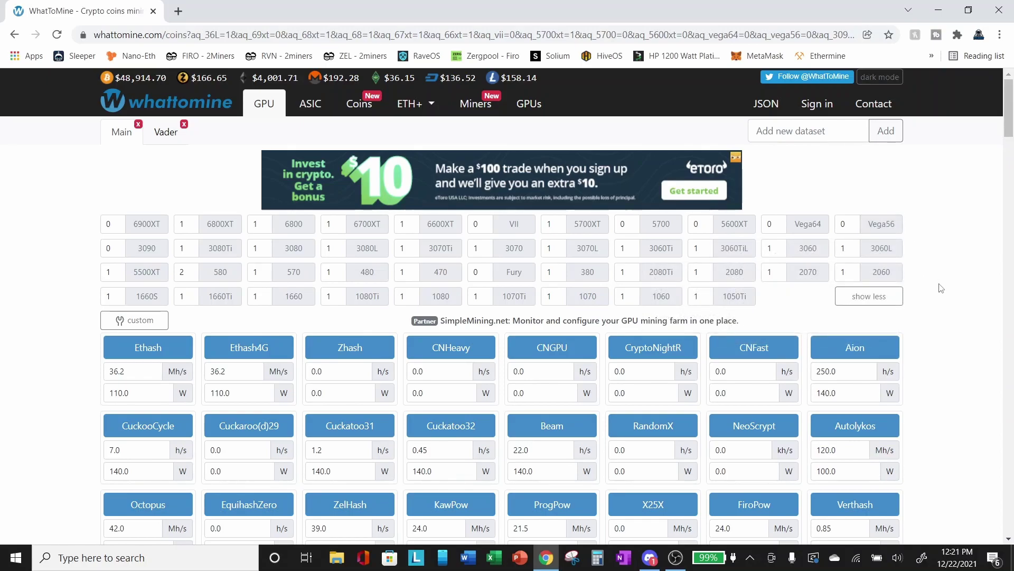
scroll(942, 286, down, 2)
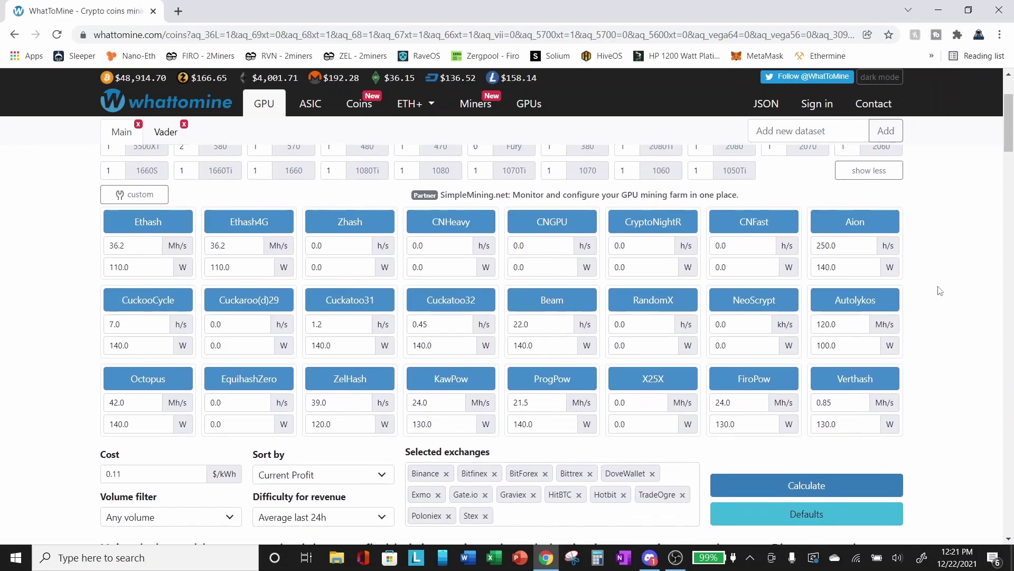
scroll(933, 371, down, 2)
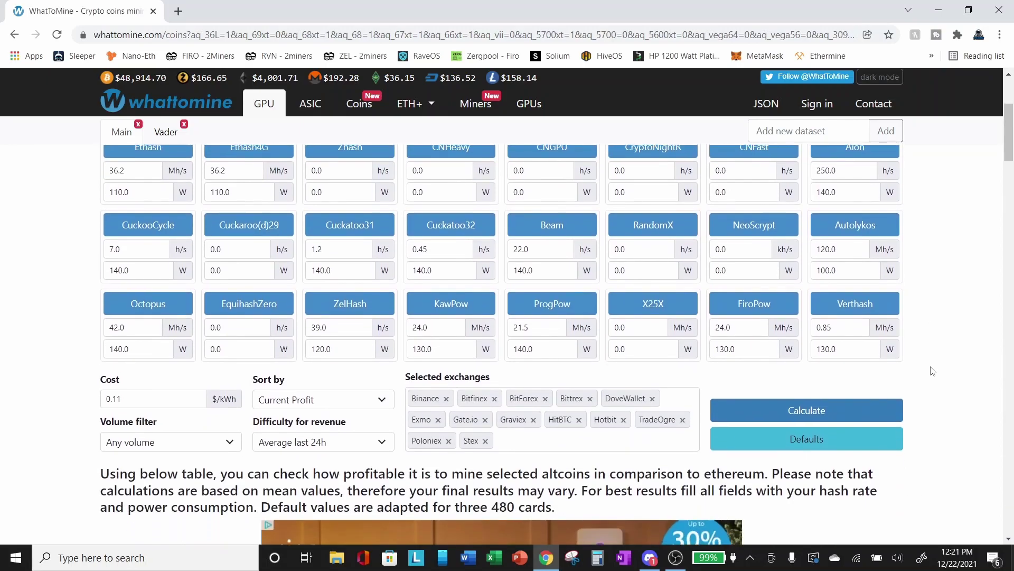
scroll(932, 255, up, 2)
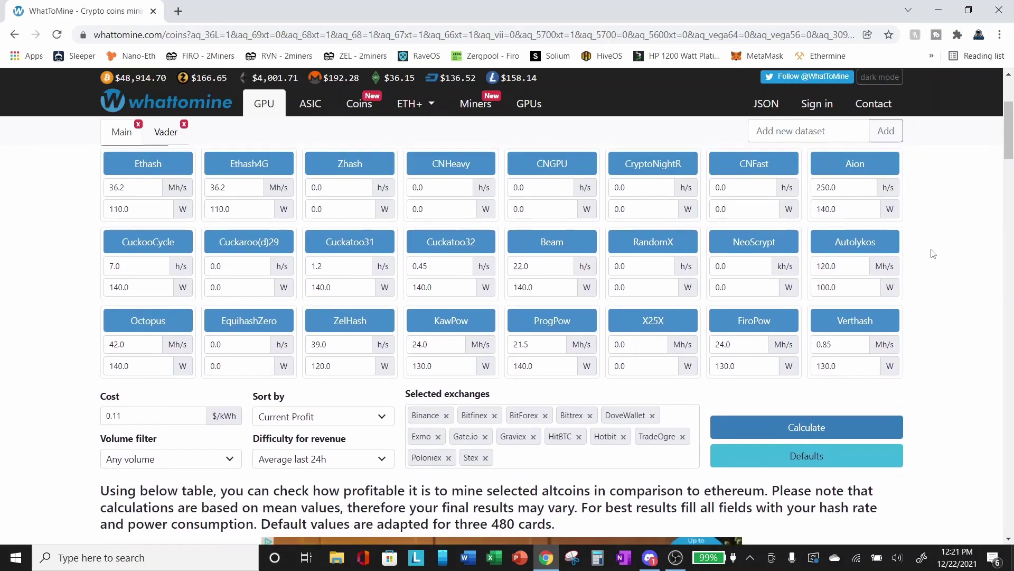
scroll(933, 254, up, 2)
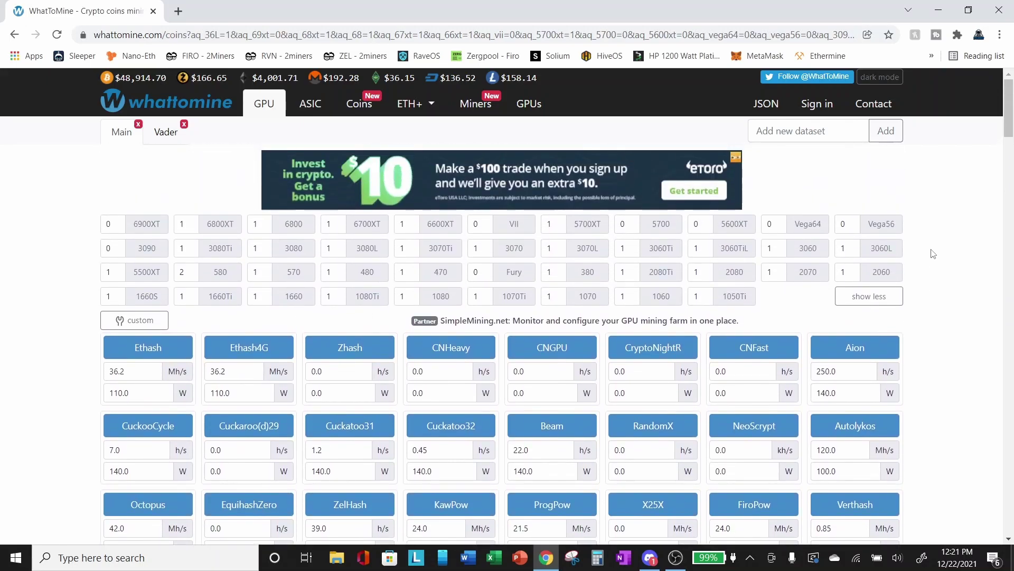